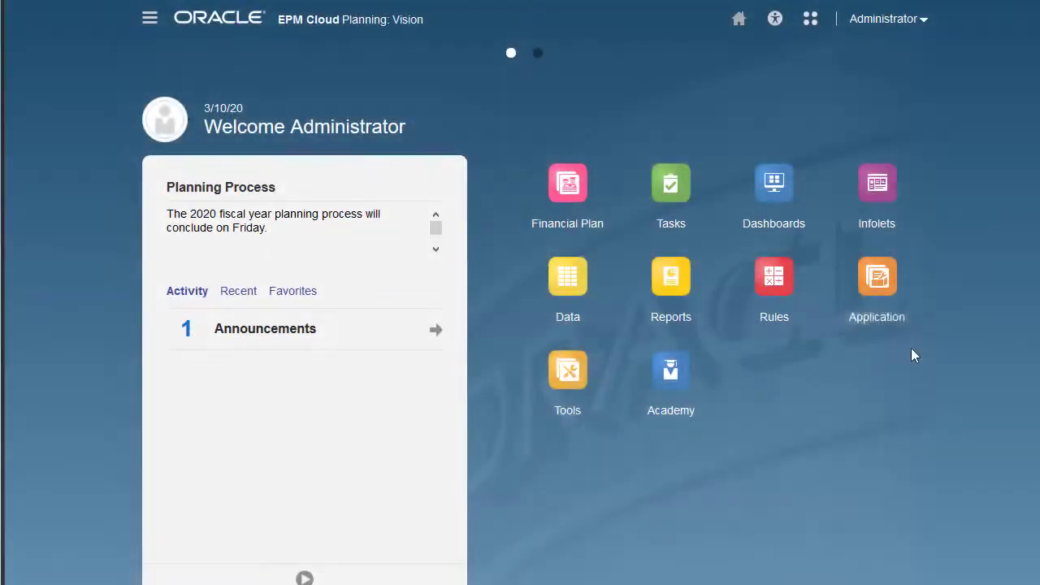
- Open Auto Predict from the Vision application overview and create a new prediction definition
{"action": "left_click", "coordinate": [877, 280]}
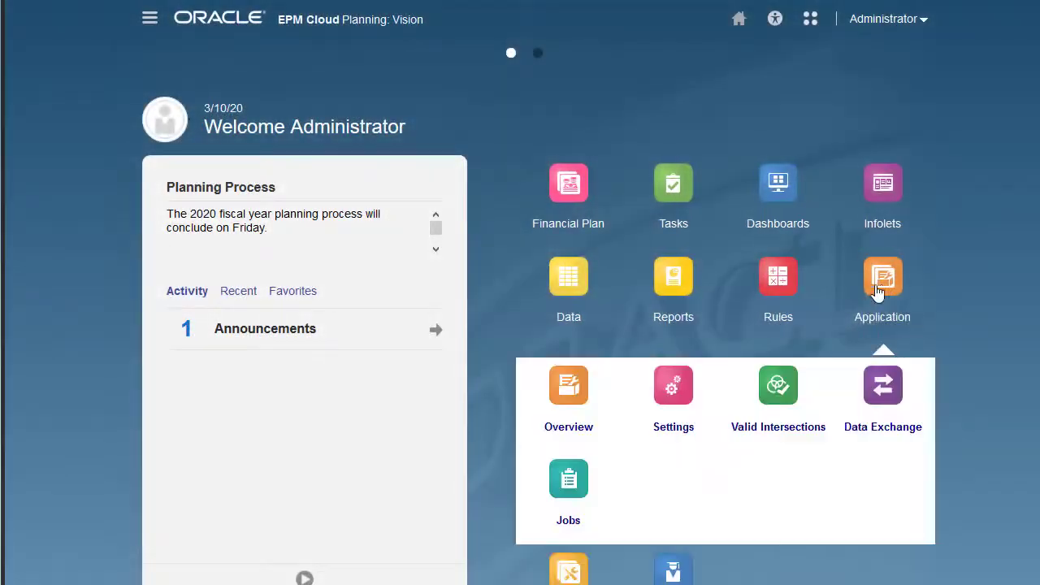
{"action": "left_click", "coordinate": [574, 398]}
{"action": "left_click", "coordinate": [999, 153]}
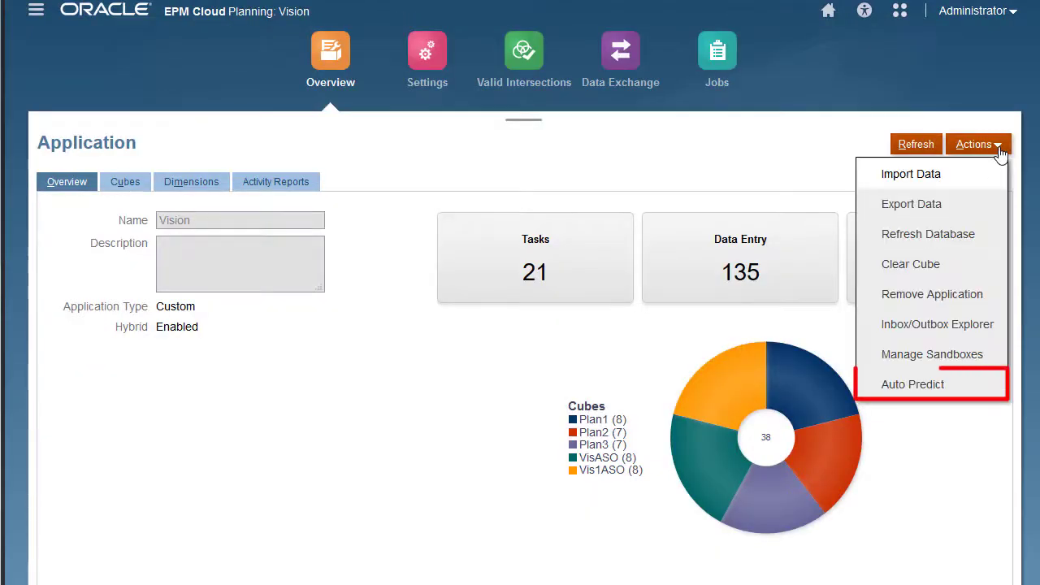
{"action": "left_click", "coordinate": [863, 382]}
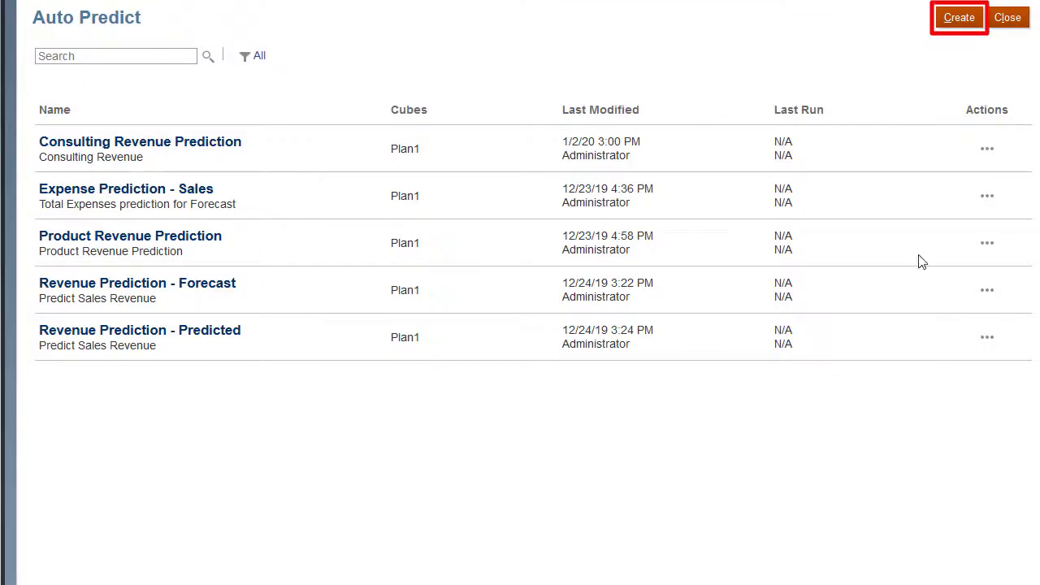
{"action": "left_click", "coordinate": [958, 18]}
- Name the prediction "Revenue Prediction" and enter the description "Predict Sales Revenue"
{"action": "left_click", "coordinate": [128, 32]}
{"action": "left_click", "coordinate": [35, 31]}
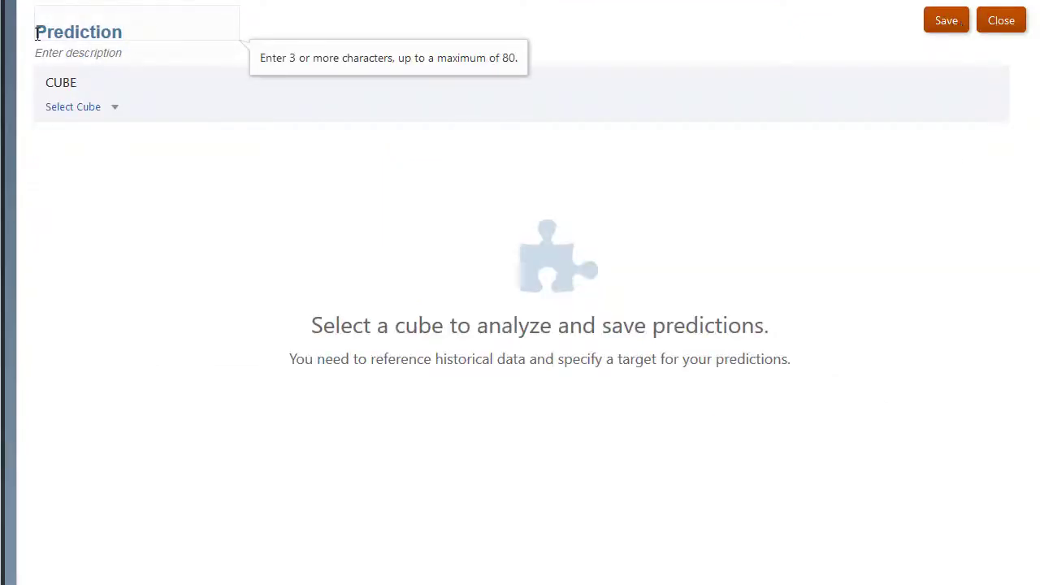
{"action": "type", "text": "Revenue"}
{"action": "left_click", "coordinate": [124, 53]}
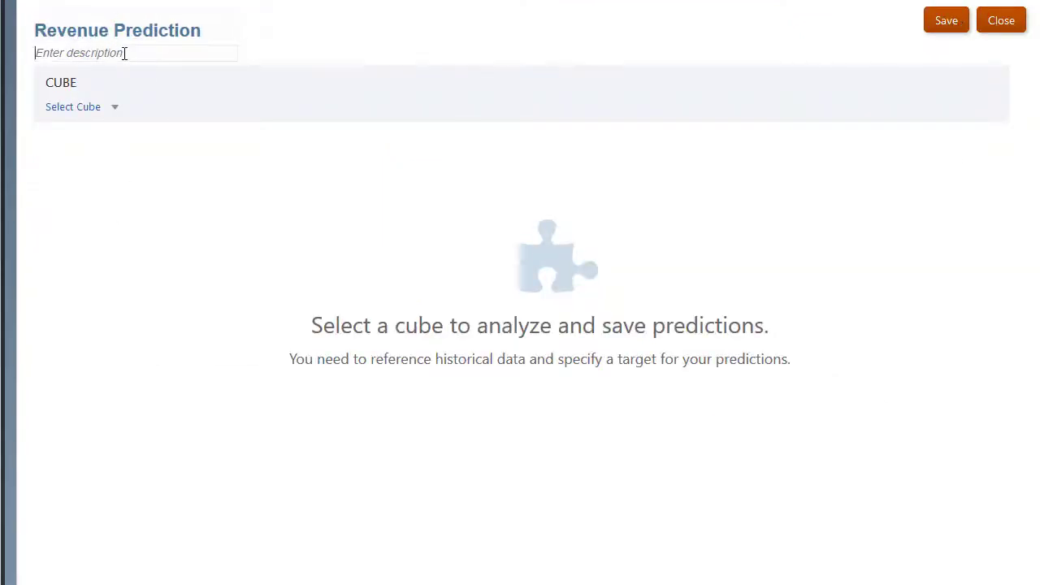
{"action": "type", "text": "Predict Sales Revenue"}
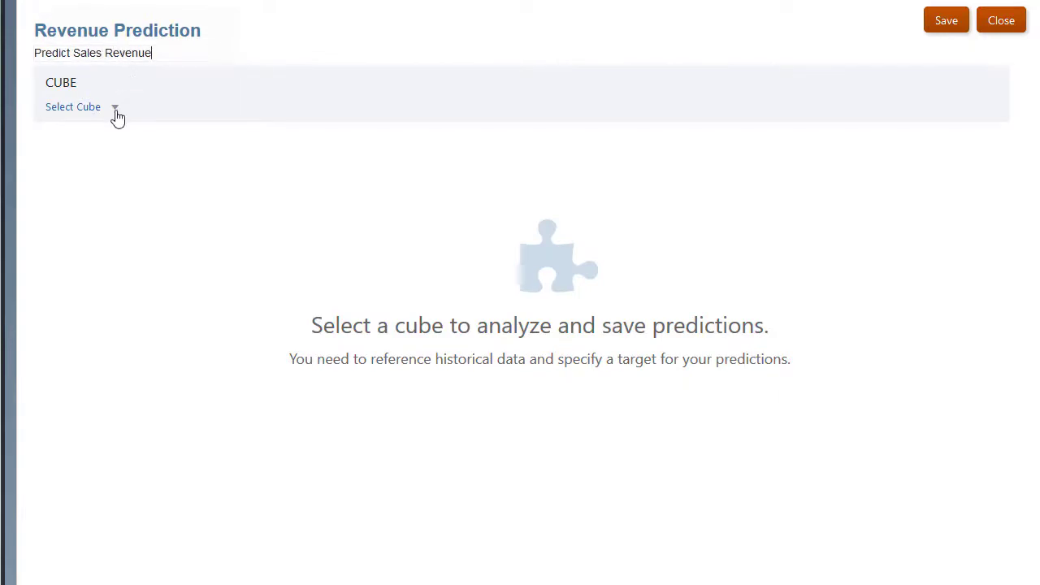
- Select the Plan1 cube and set the historical data to analyze to the last 4 years
{"action": "left_click", "coordinate": [115, 108]}
{"action": "left_click", "coordinate": [112, 155]}
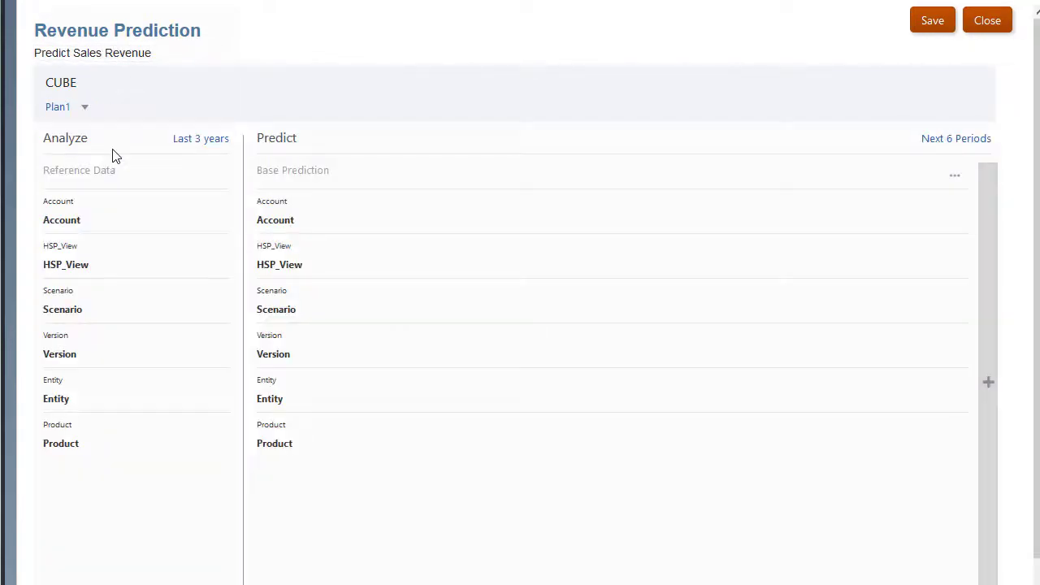
{"action": "left_click", "coordinate": [195, 149]}
{"action": "left_click_drag", "start_coordinate": [278, 172], "coordinate": [303, 172]}
{"action": "left_click", "coordinate": [454, 144]}
- Select Units under Statistics, Revenue Driver Assumptions as the Account member for the reference data
{"action": "left_click", "coordinate": [71, 228]}
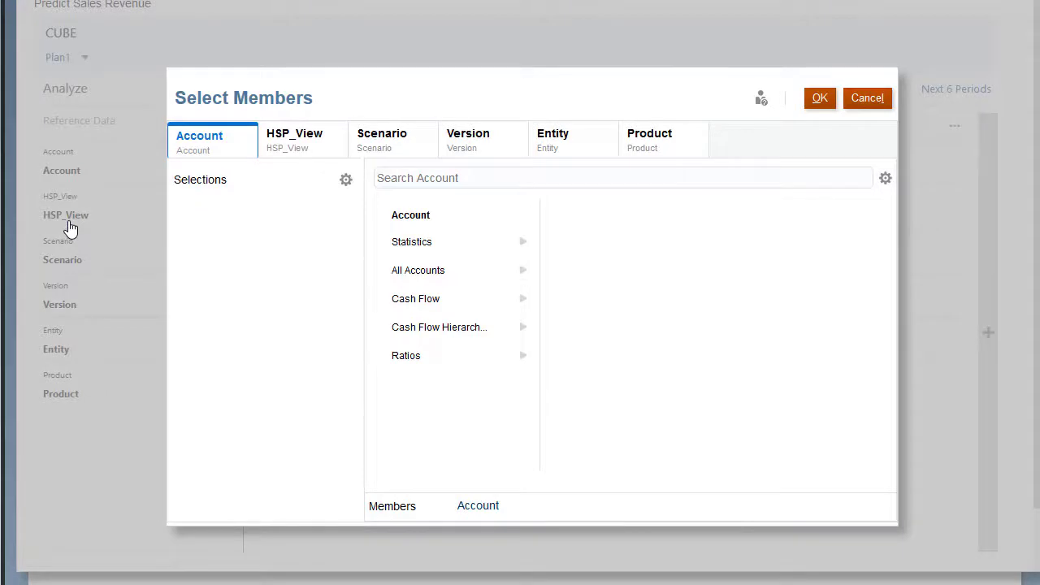
{"action": "left_click", "coordinate": [522, 243]}
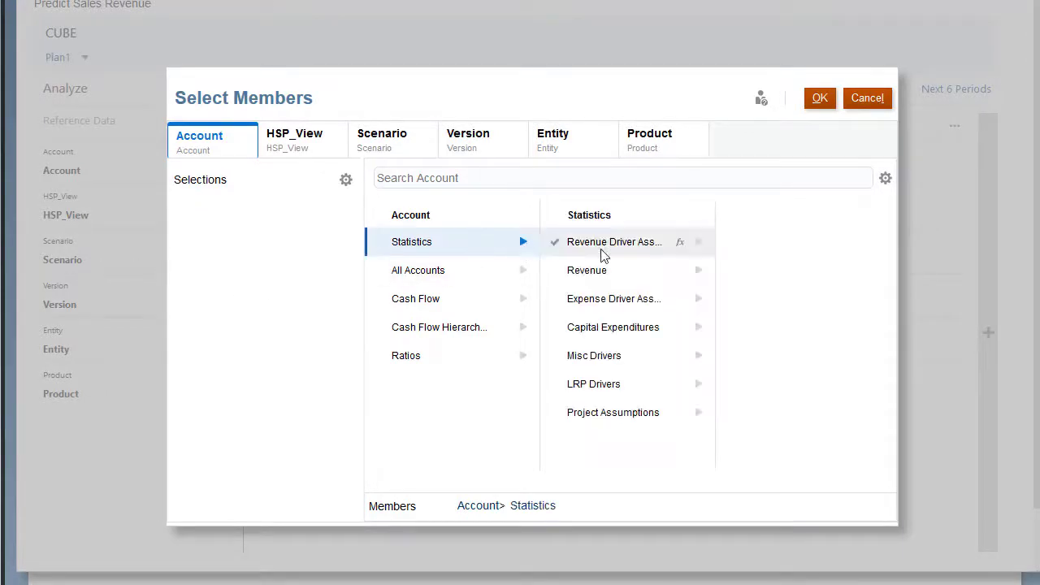
{"action": "left_click", "coordinate": [699, 250]}
{"action": "left_click", "coordinate": [733, 244]}
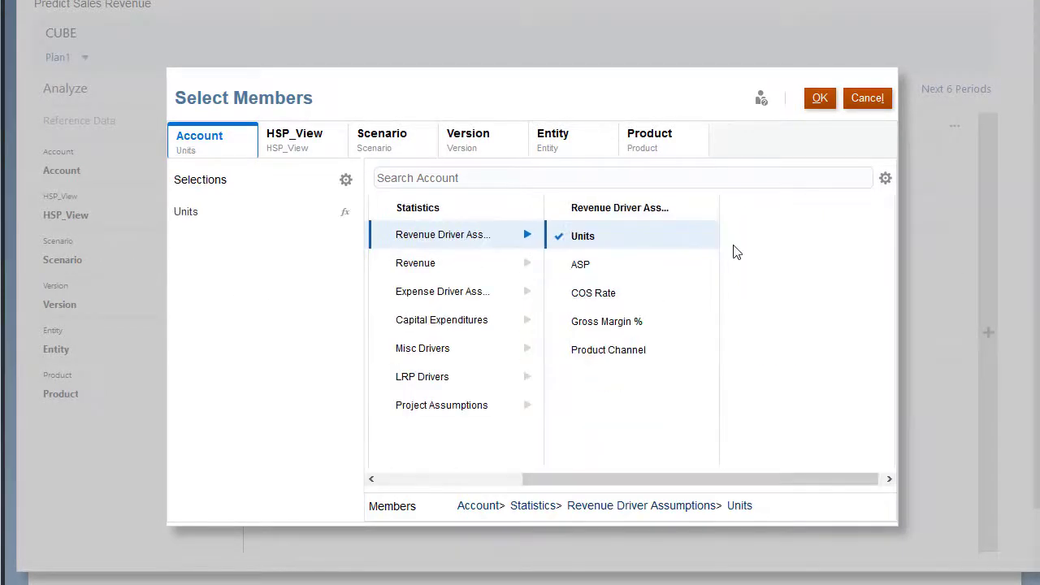
- Set the remaining reference members to BaseData, Actual, Working, and the level-0 descendants of Sales and of Computer Accessories
{"action": "left_click", "coordinate": [295, 142]}
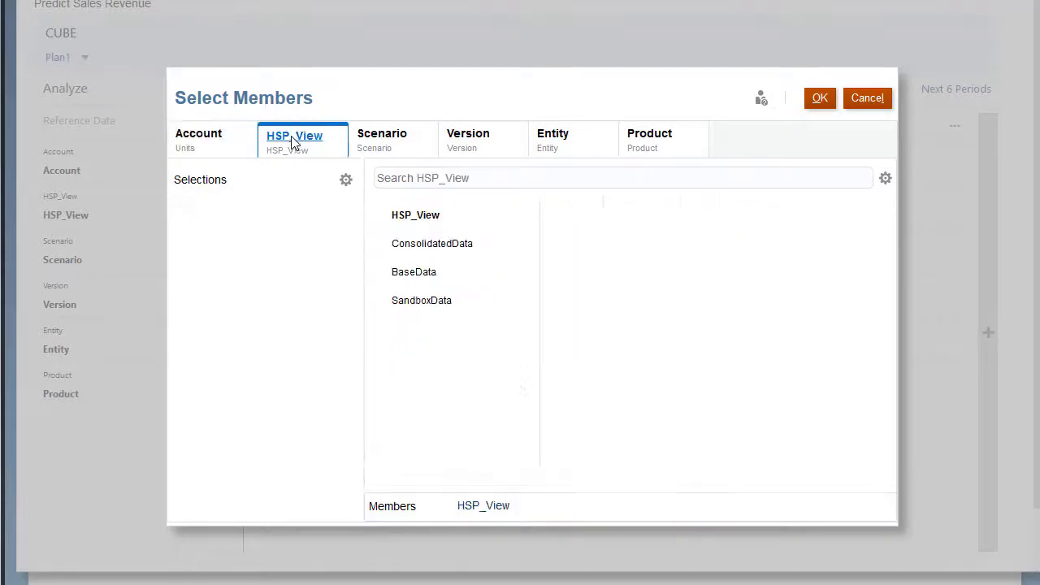
{"action": "left_click", "coordinate": [380, 276]}
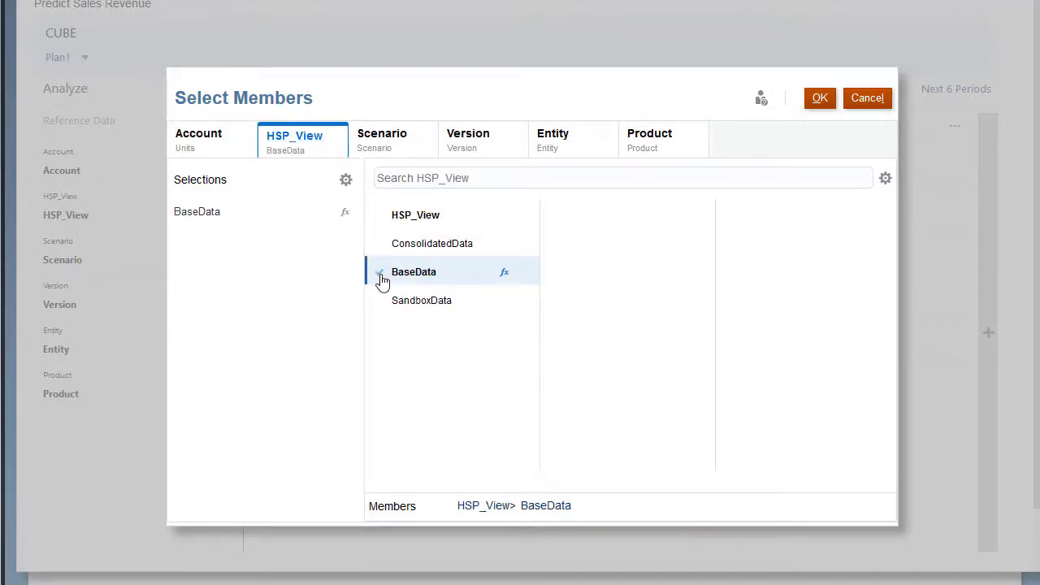
{"action": "left_click", "coordinate": [383, 140]}
{"action": "left_click", "coordinate": [382, 358]}
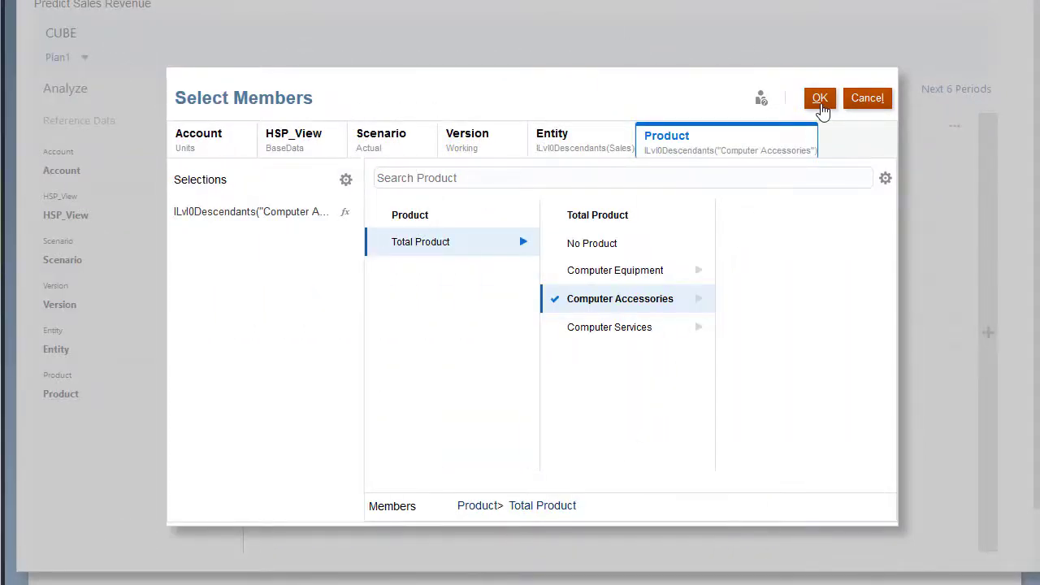
{"action": "left_click", "coordinate": [820, 104]}
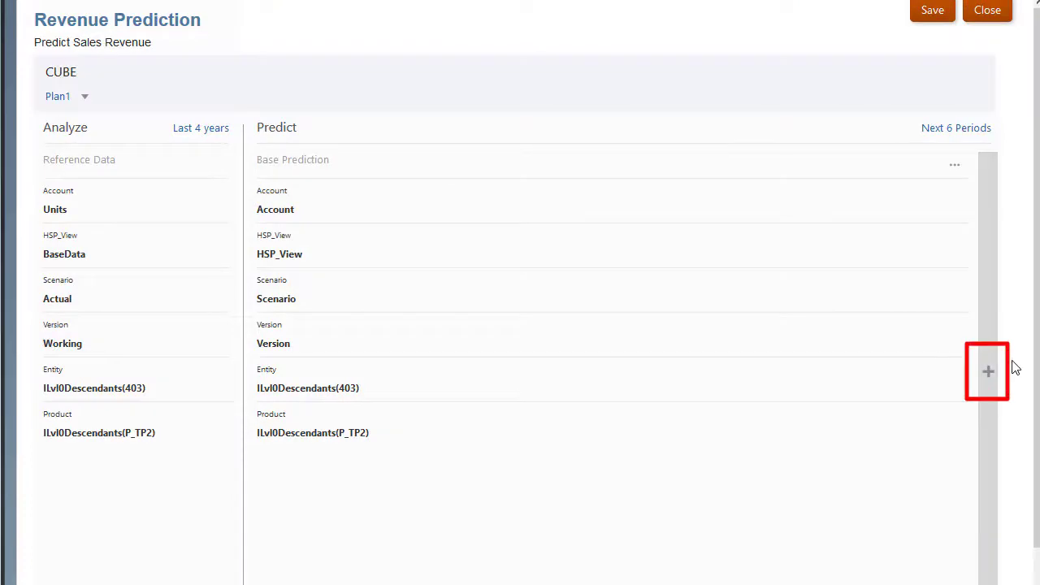
- Add Worst Case and Best Case predictions beside the base prediction
{"action": "left_click", "coordinate": [988, 373]}
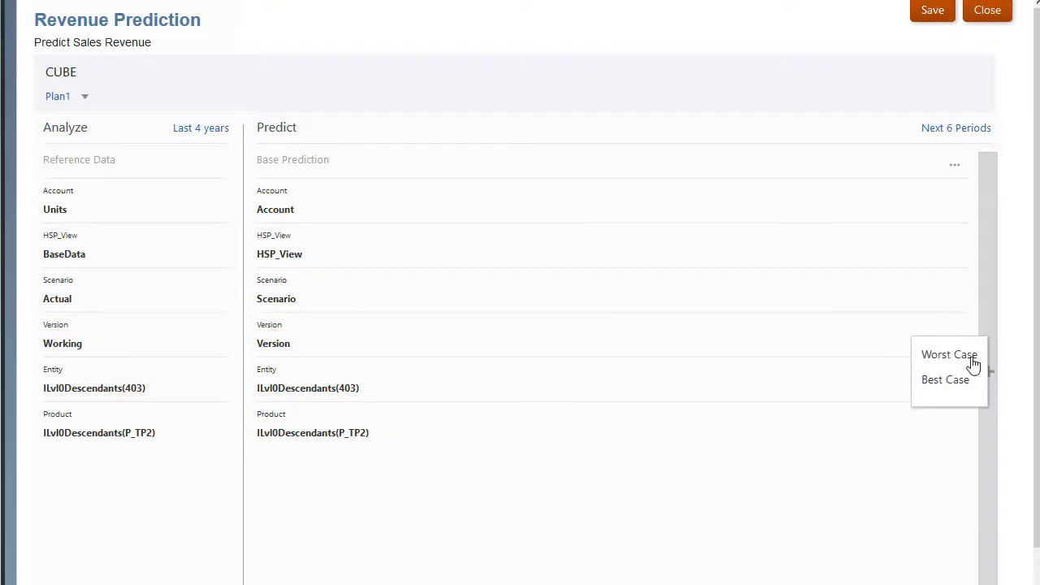
{"action": "left_click", "coordinate": [966, 355]}
{"action": "left_click", "coordinate": [971, 357]}
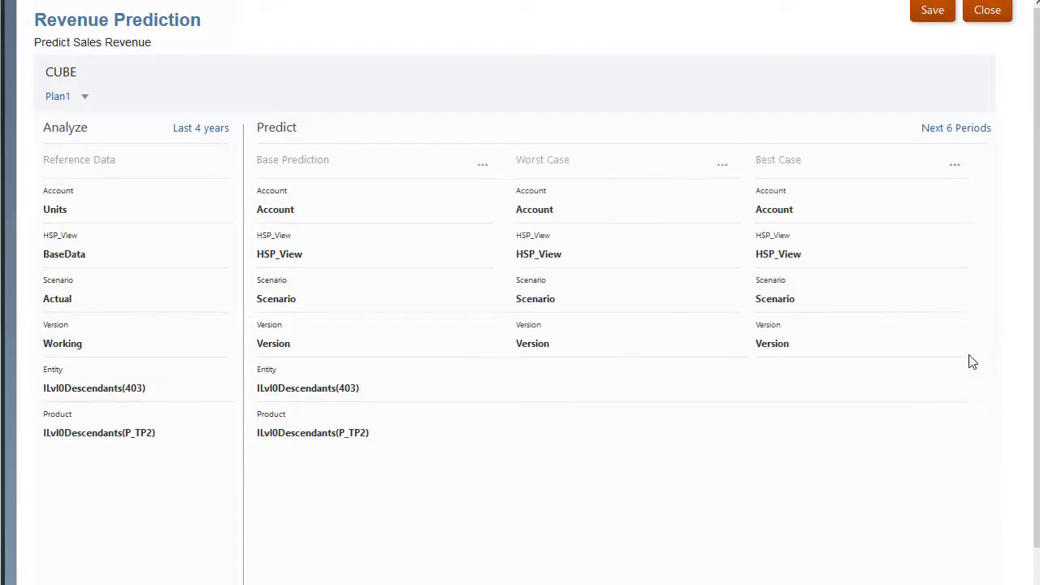
- Predict the next 12 periods, targeting Units, BaseData and the Predicted scenario with the Predict Basecase, Worst Case and Best Case versions
{"action": "left_click", "coordinate": [949, 130]}
{"action": "left_click_drag", "start_coordinate": [810, 159], "coordinate": [856, 161]}
{"action": "left_click", "coordinate": [812, 457]}
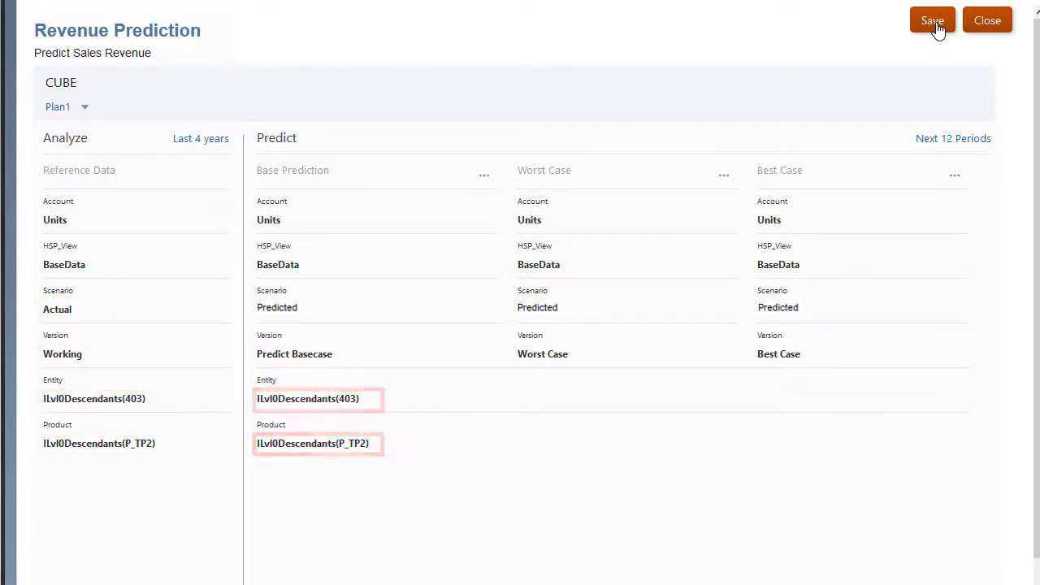
- Save the Revenue Prediction definition, close it, and return to the application overview
{"action": "left_click", "coordinate": [936, 27]}
{"action": "left_click", "coordinate": [753, 369]}
{"action": "left_click", "coordinate": [989, 24]}
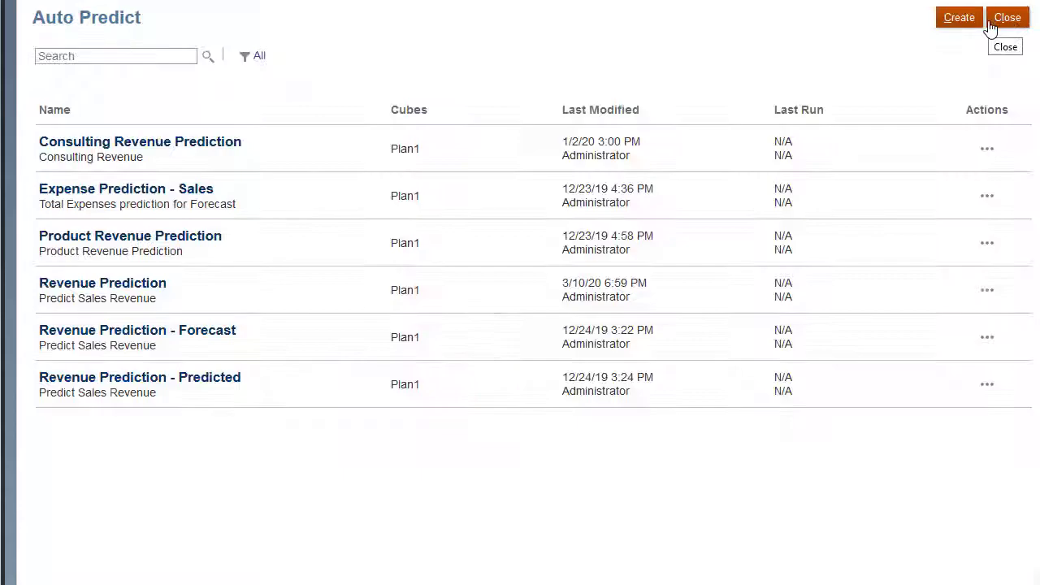
{"action": "left_click", "coordinate": [1006, 18]}
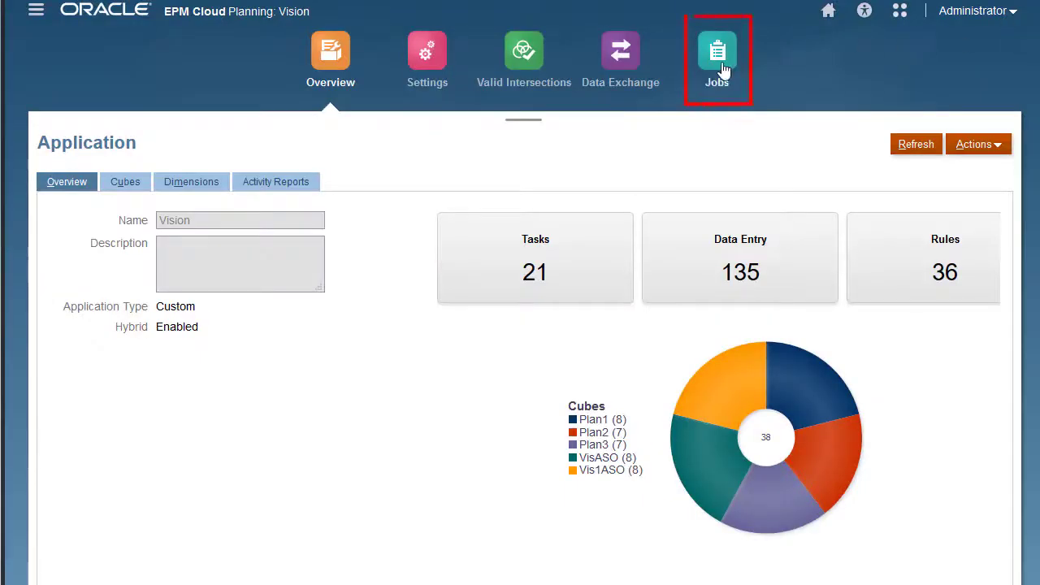
- Start scheduling a new job of type Auto Predict that is set to Run Now
{"action": "left_click", "coordinate": [719, 61]}
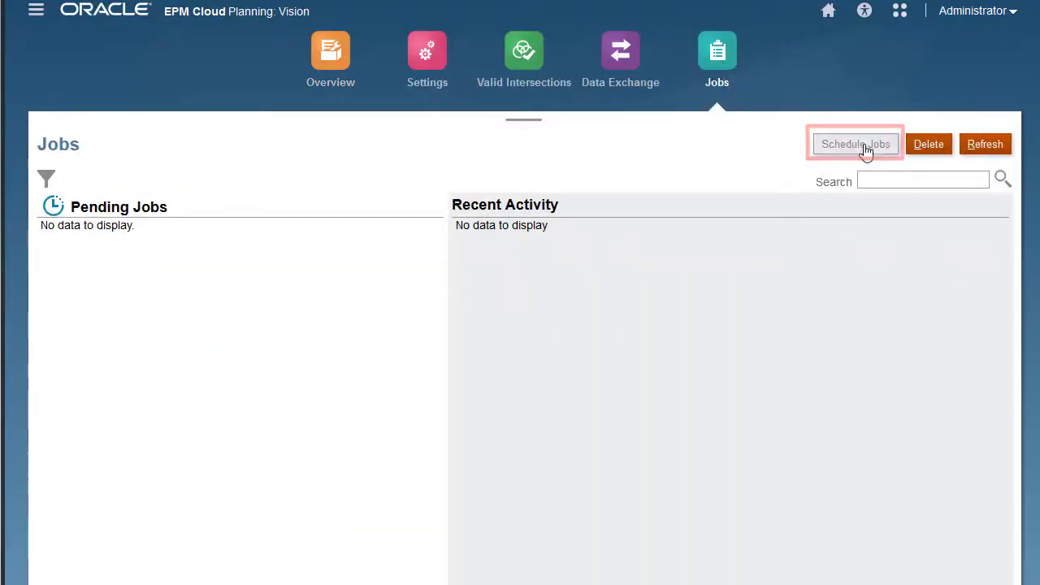
{"action": "left_click", "coordinate": [861, 146]}
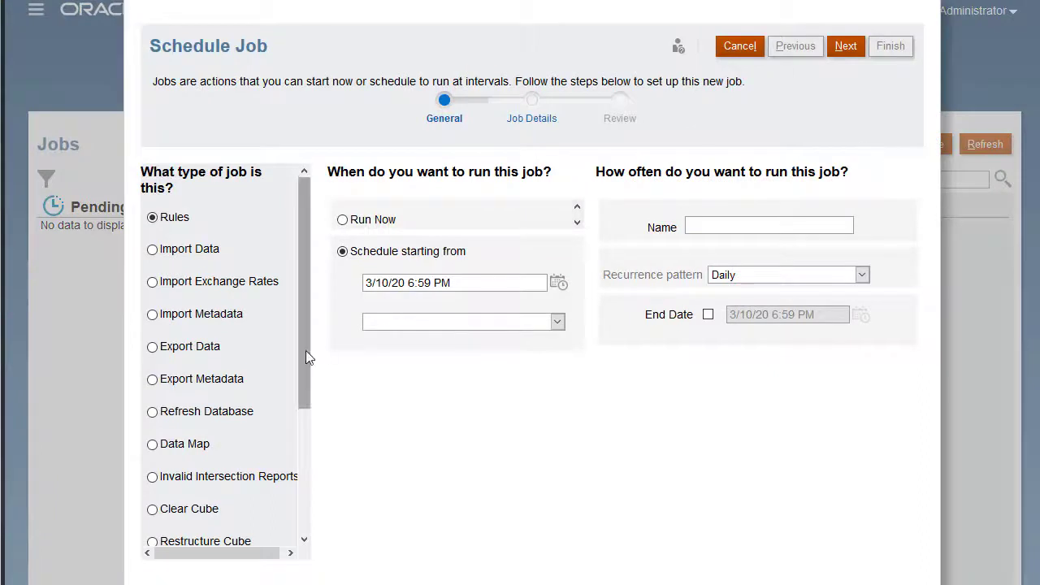
{"action": "left_click_drag", "start_coordinate": [305, 350], "coordinate": [304, 484]}
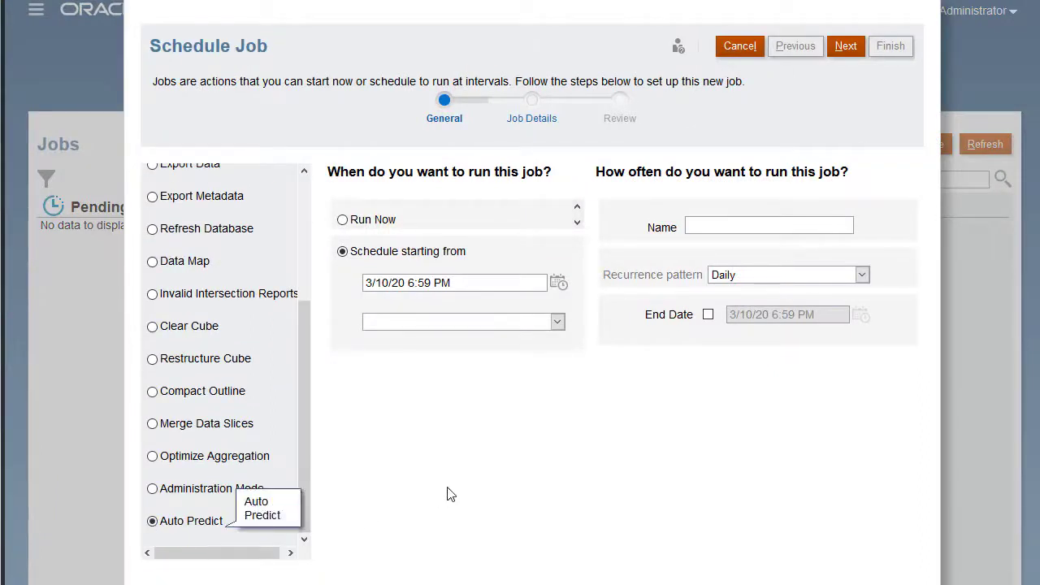
{"action": "left_click", "coordinate": [342, 220]}
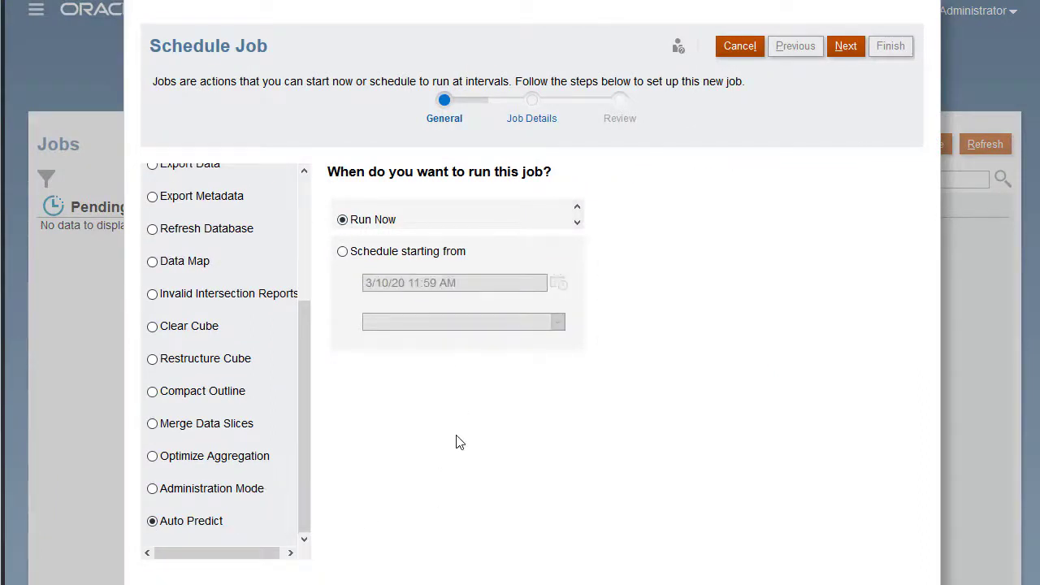
- Choose Revenue Prediction as the Auto Predict job, submit it, and refresh the jobs list
{"action": "left_click", "coordinate": [844, 49]}
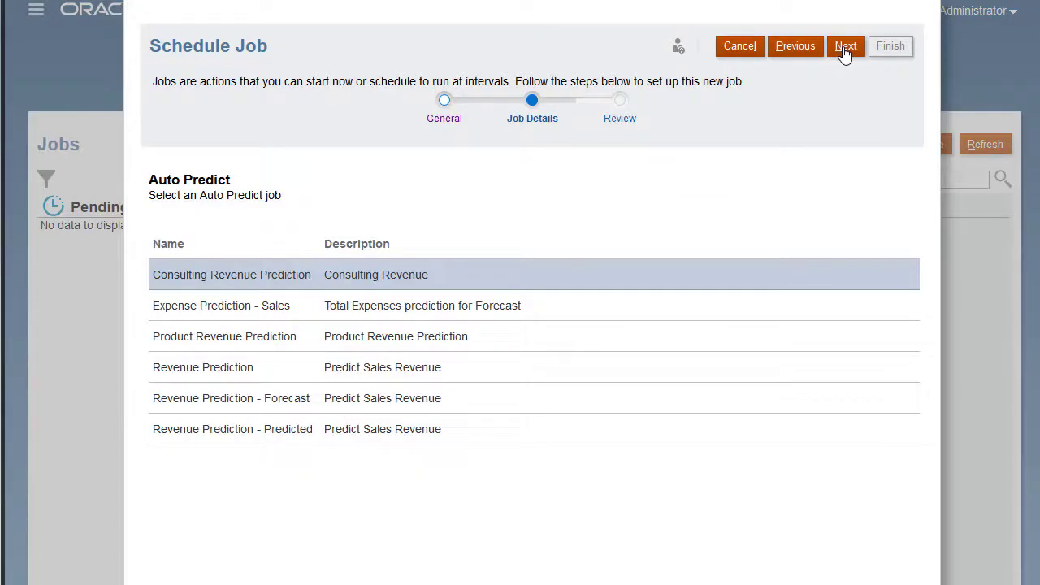
{"action": "left_click", "coordinate": [234, 368]}
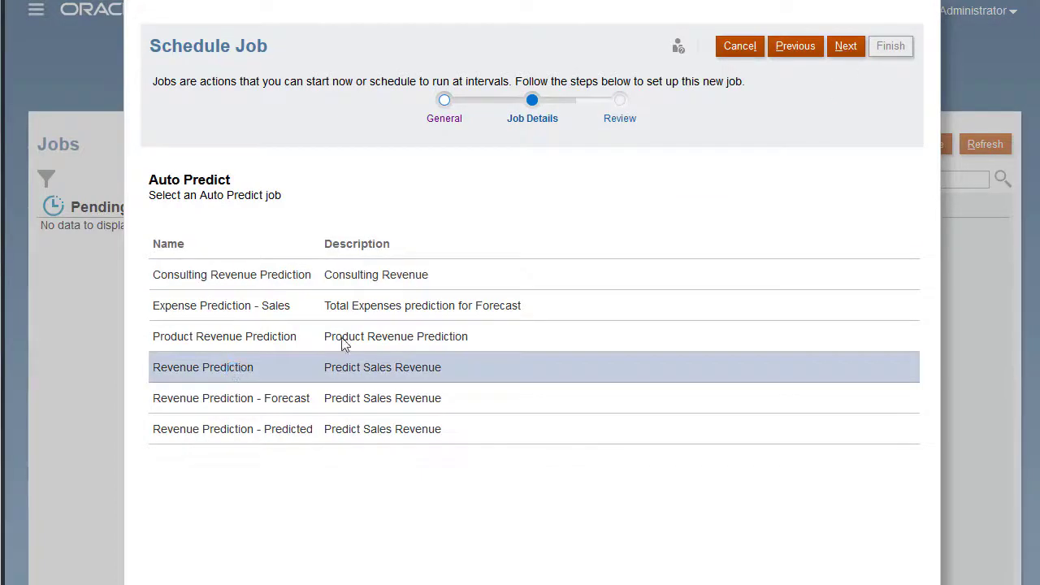
{"action": "left_click", "coordinate": [845, 47]}
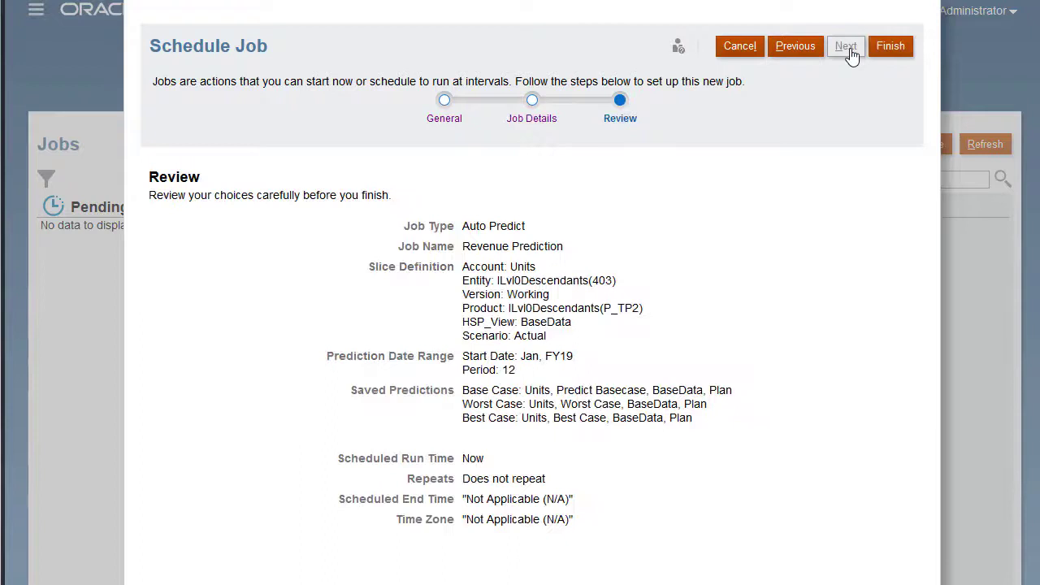
{"action": "left_click", "coordinate": [891, 49]}
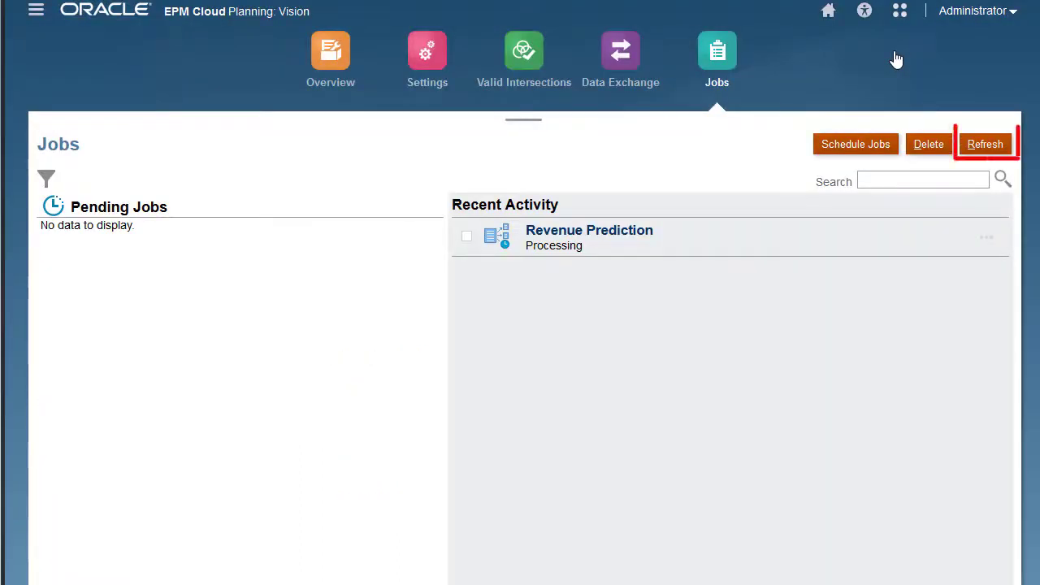
{"action": "left_click", "coordinate": [988, 146]}
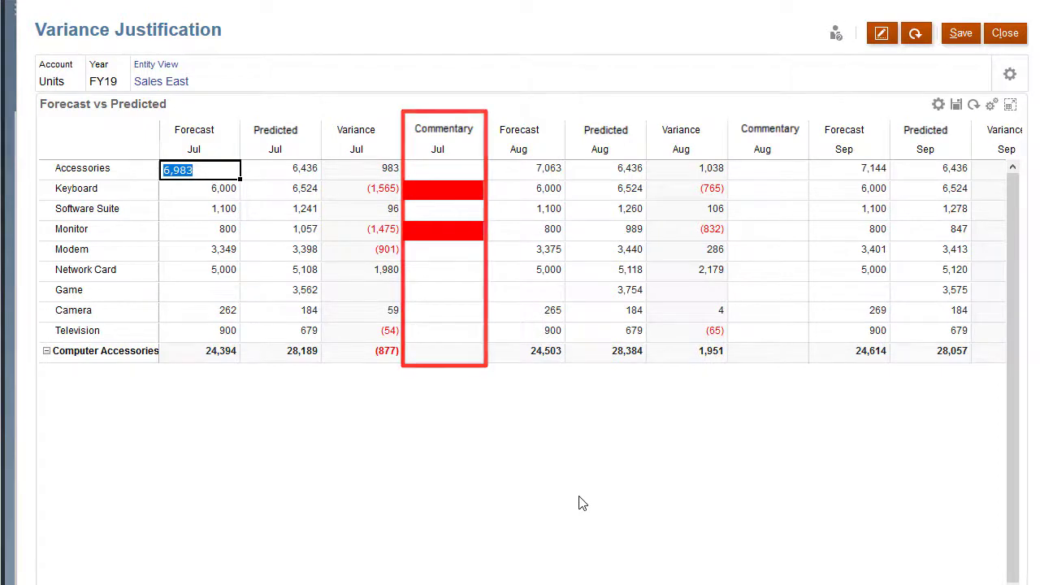
- Set the July forecast for Keyboard to 7,500 in the Variance Justification form
{"action": "left_click", "coordinate": [207, 190]}
{"action": "type", "text": "75"}
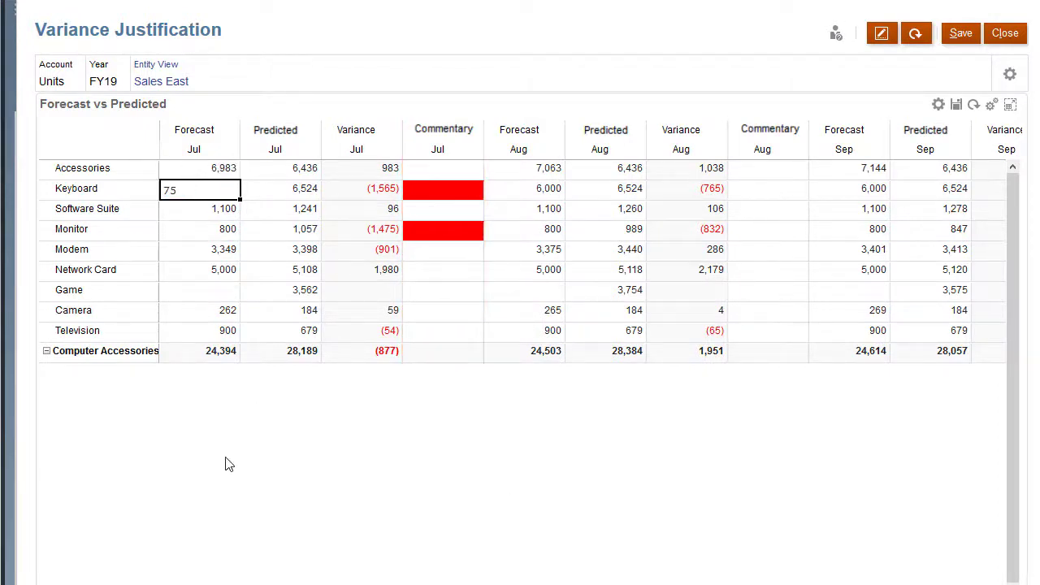
{"action": "key", "text": "Return"}
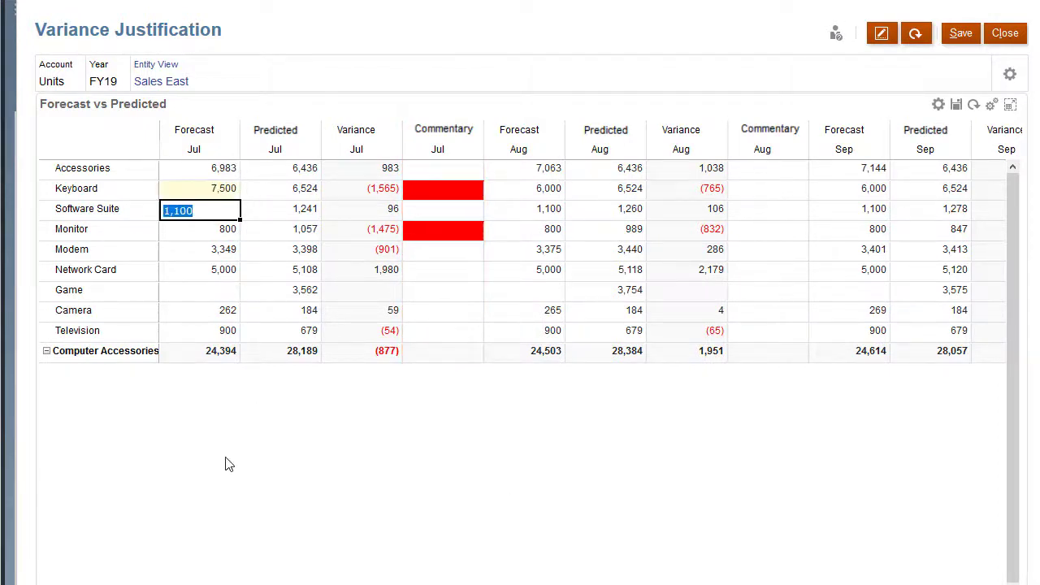
- Enter "Offsite Events" as the July commentary for Monitor, then save and close the Variance Justification form
{"action": "left_click", "coordinate": [433, 236]}
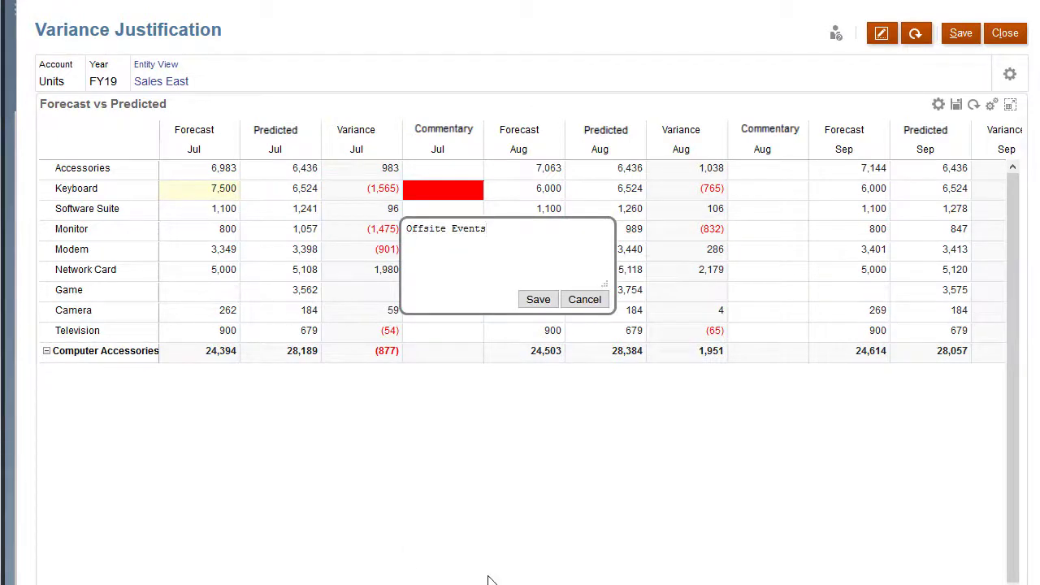
{"action": "left_click", "coordinate": [477, 503]}
{"action": "left_click", "coordinate": [960, 32]}
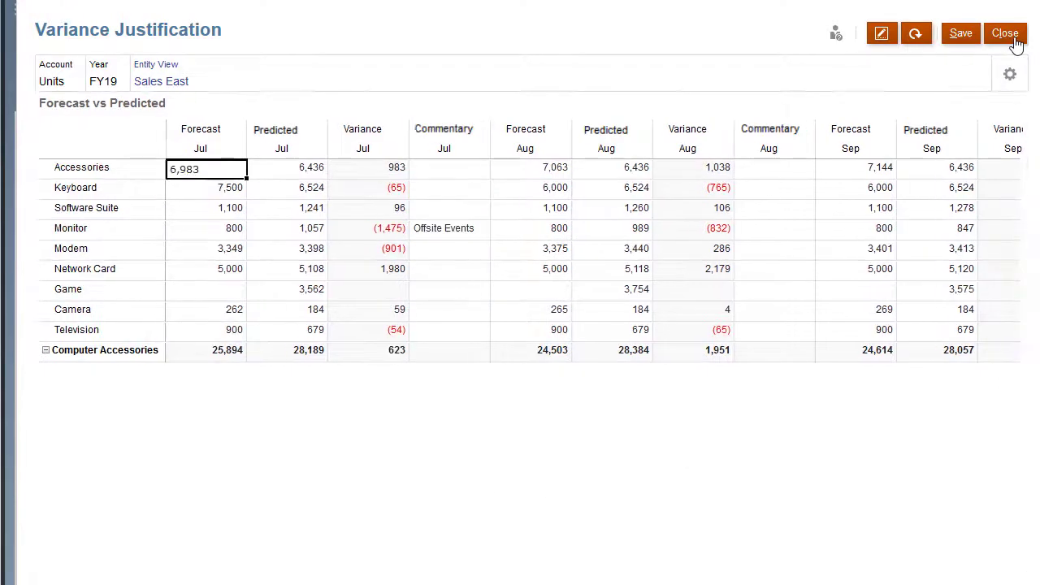
{"action": "left_click", "coordinate": [1005, 33]}
- Open the Expense Prediction - Sales definition from the application's Auto Predict list
{"action": "left_click", "coordinate": [23, 13]}
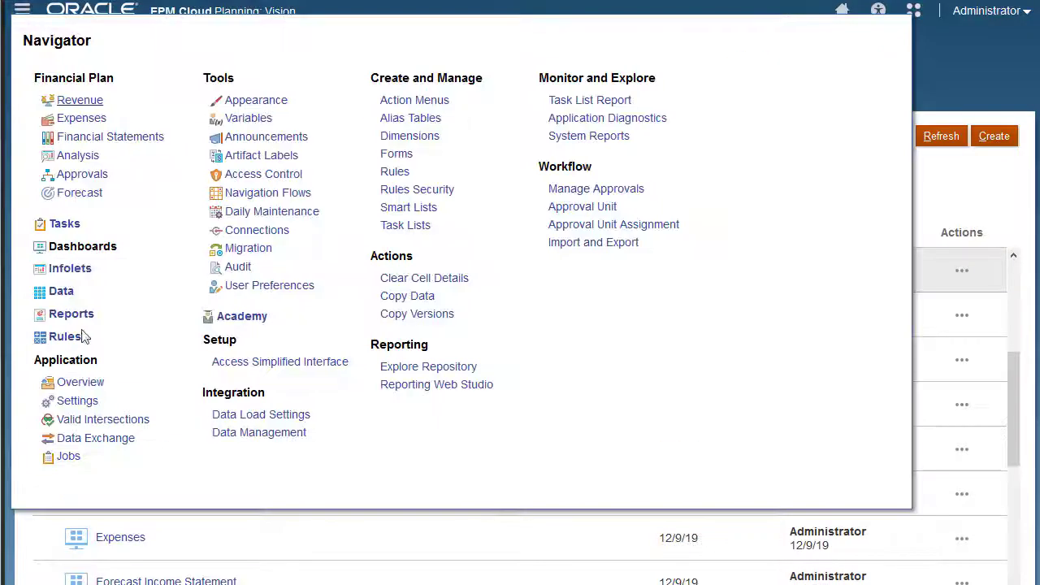
{"action": "left_click", "coordinate": [81, 385]}
{"action": "left_click", "coordinate": [1017, 148]}
{"action": "left_click", "coordinate": [934, 384]}
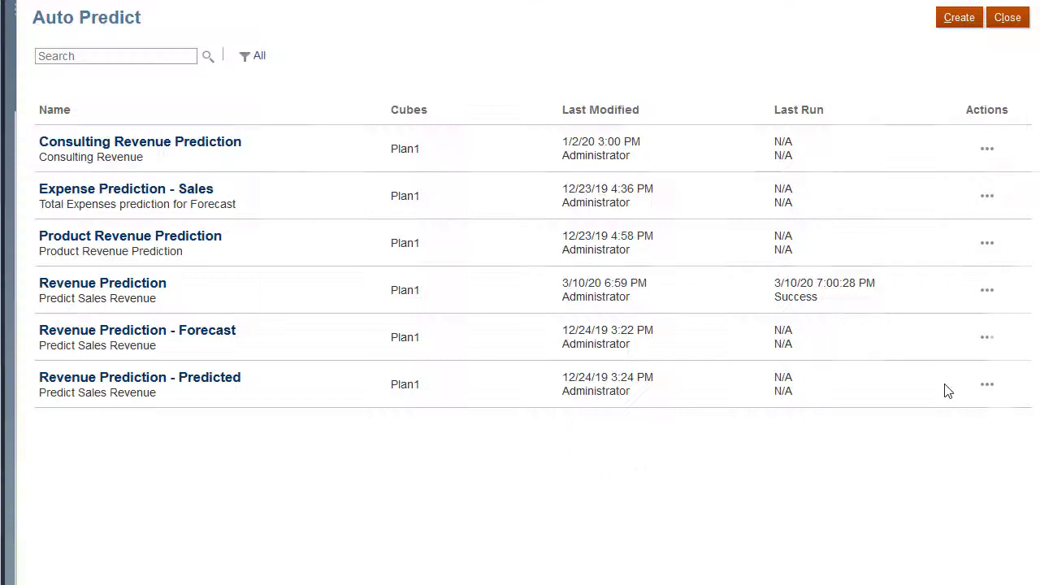
{"action": "left_click", "coordinate": [179, 190]}
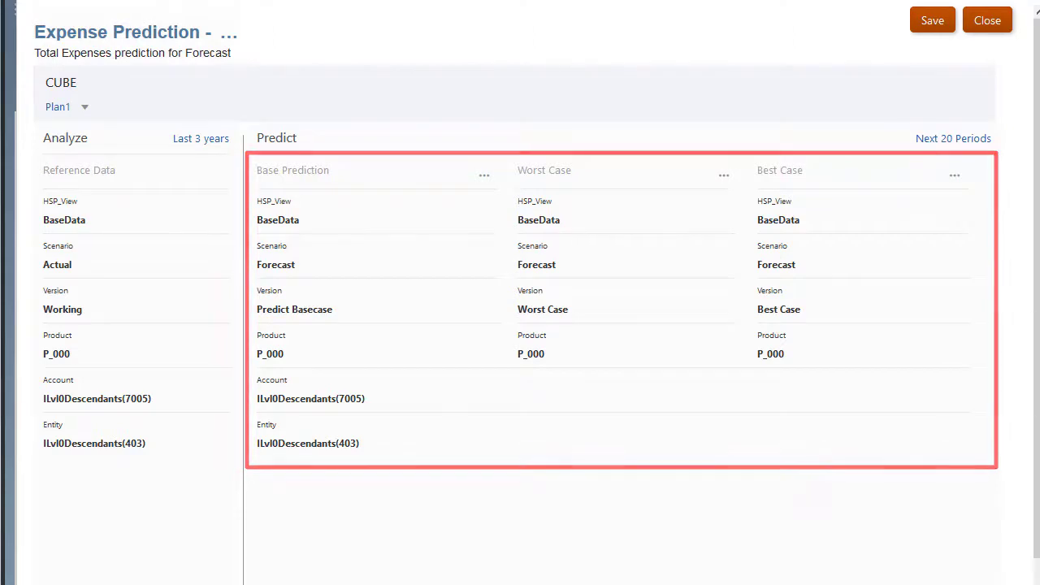
- Close the Expense Prediction - Sales definition, discarding its unsaved changes, and leave the Auto Predict list
{"action": "left_click", "coordinate": [1001, 29]}
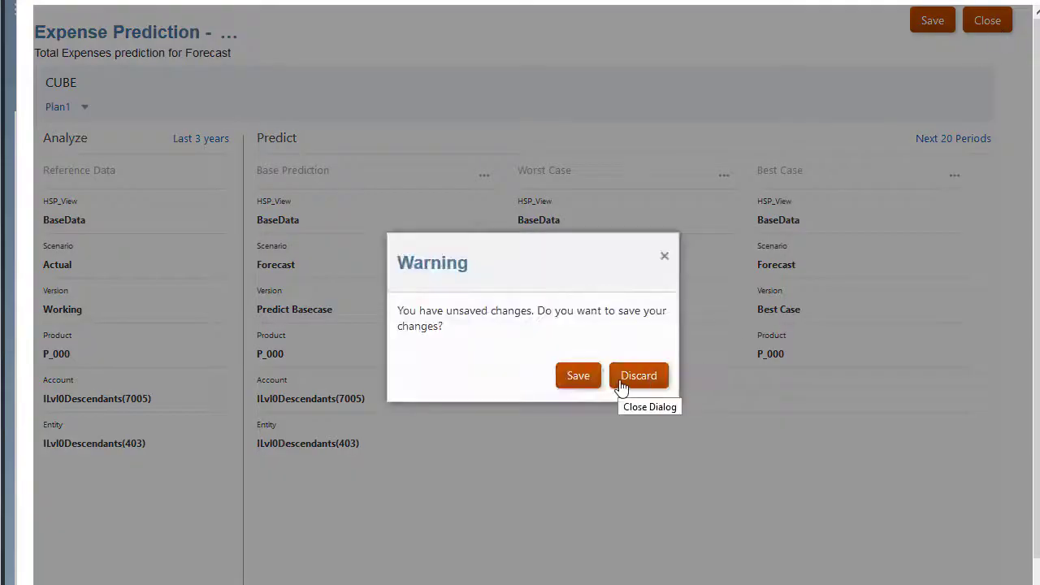
{"action": "left_click", "coordinate": [641, 377]}
{"action": "left_click", "coordinate": [1006, 21]}
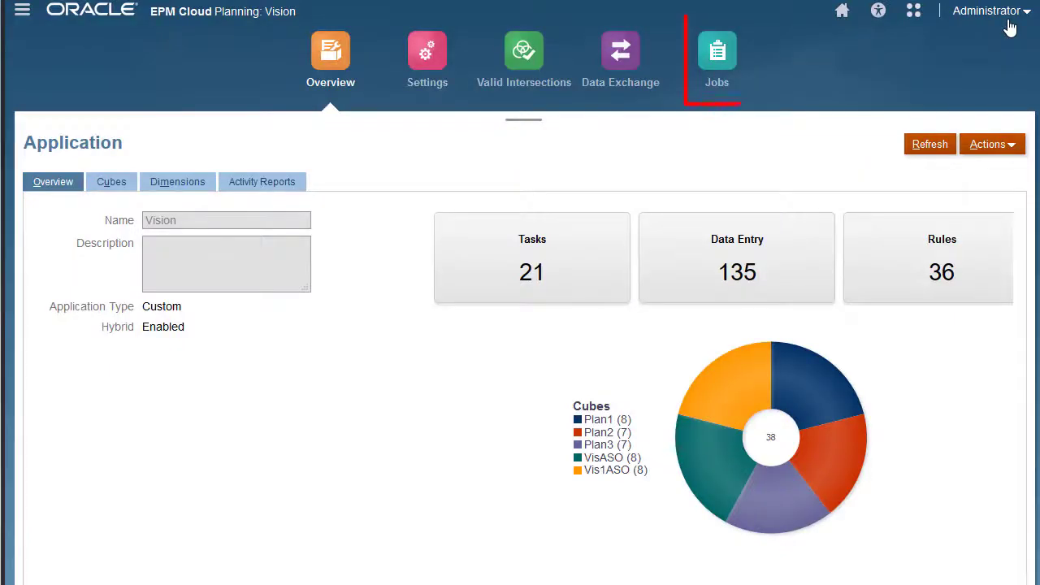
- Start scheduling a new job of type Auto Predict, set to run now, and proceed to its job details
{"action": "left_click", "coordinate": [722, 72]}
{"action": "left_click", "coordinate": [849, 146]}
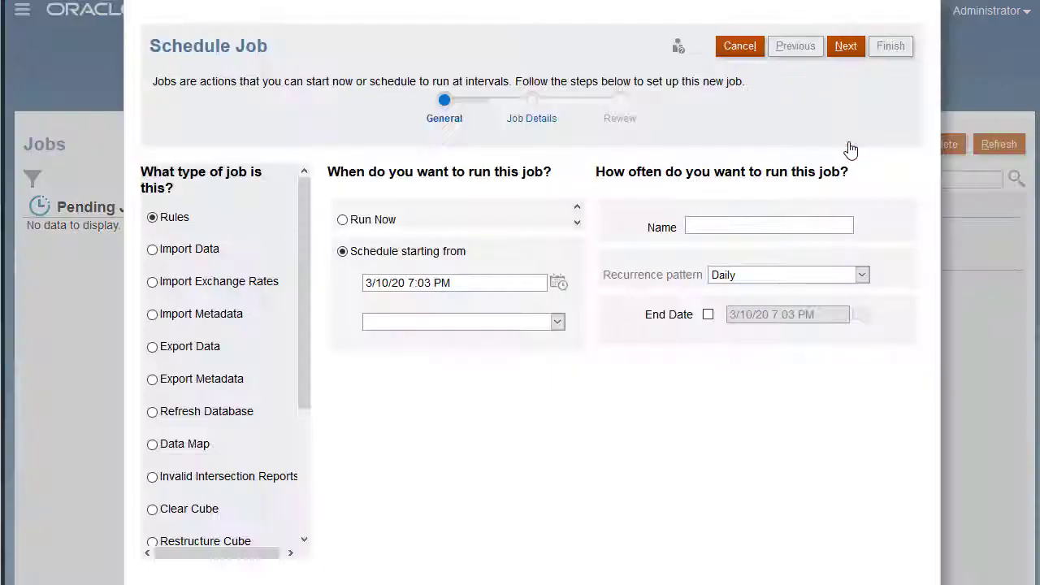
{"action": "scroll", "coordinate": [298, 455], "scroll_direction": "down", "scroll_amount": 3}
{"action": "left_click", "coordinate": [152, 520]}
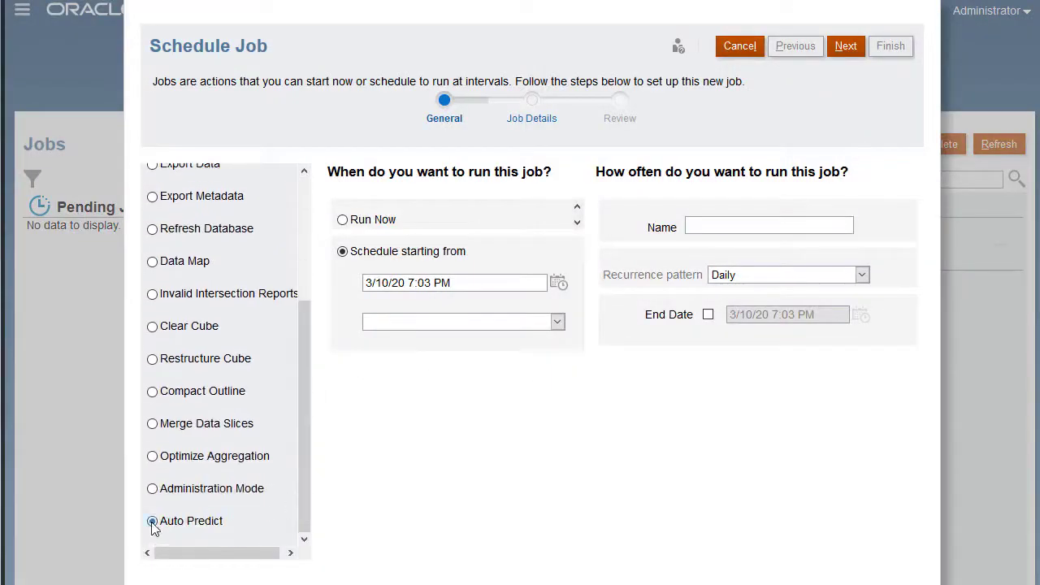
{"action": "left_click", "coordinate": [360, 221]}
{"action": "left_click", "coordinate": [846, 46]}
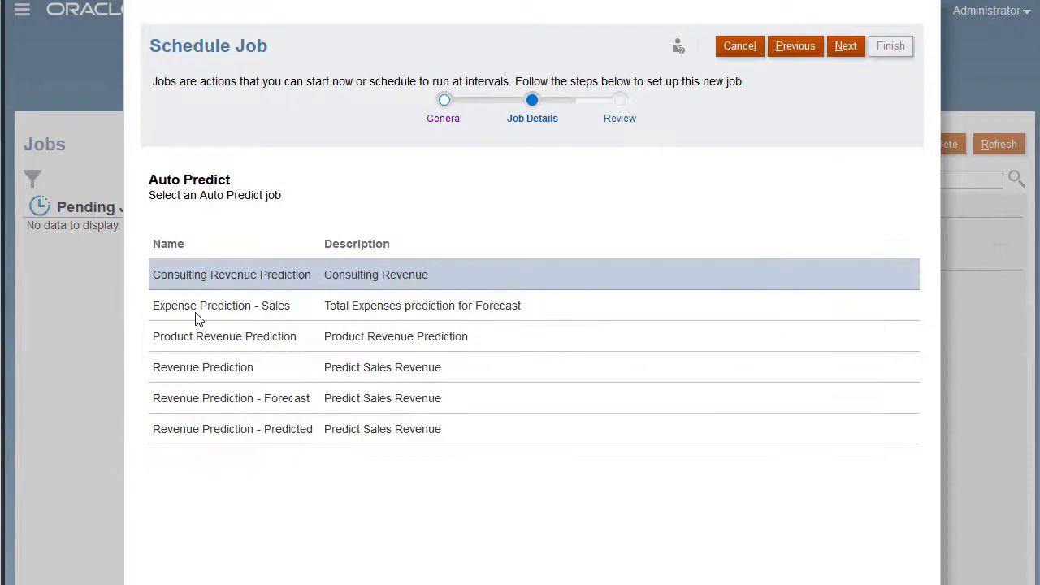
- Choose Expense Prediction - Sales as the Auto Predict job, submit it, and refresh the jobs list
{"action": "left_click", "coordinate": [195, 315]}
{"action": "left_click", "coordinate": [845, 48]}
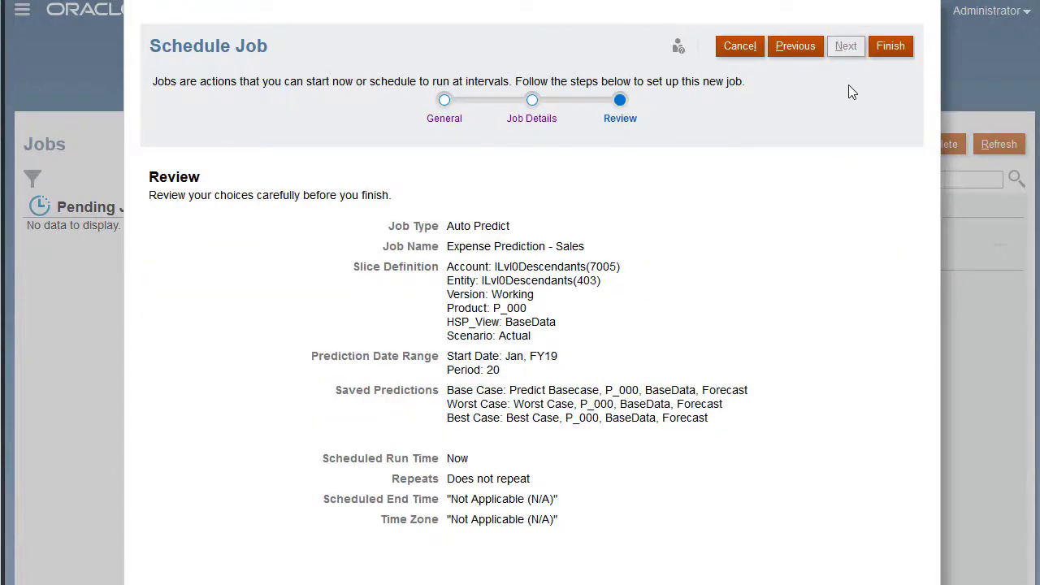
{"action": "left_click", "coordinate": [892, 49]}
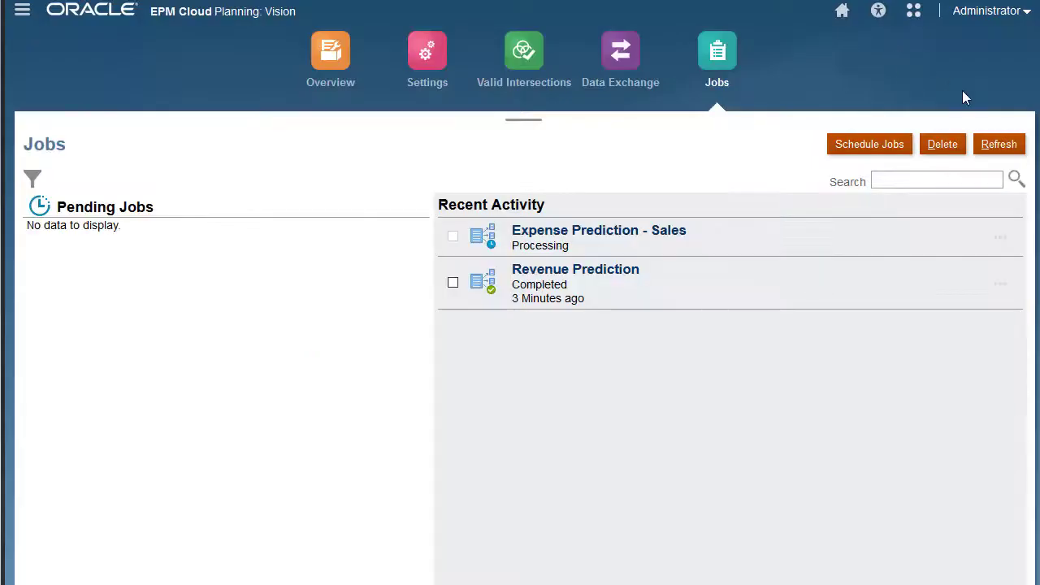
{"action": "left_click", "coordinate": [999, 150]}
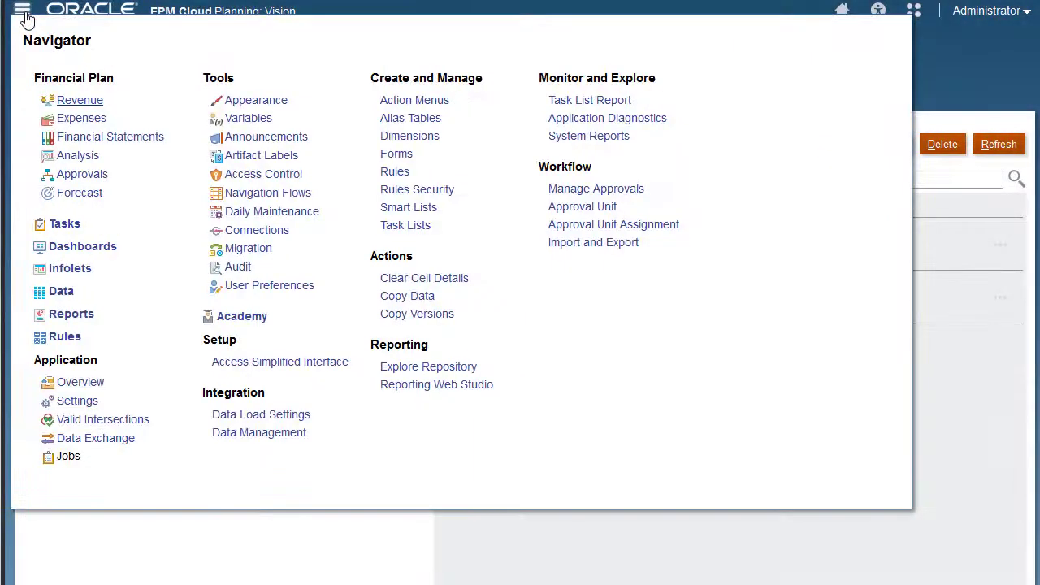
- Open Manage Approvals and display the approval units in Tree View
{"action": "left_click", "coordinate": [579, 189]}
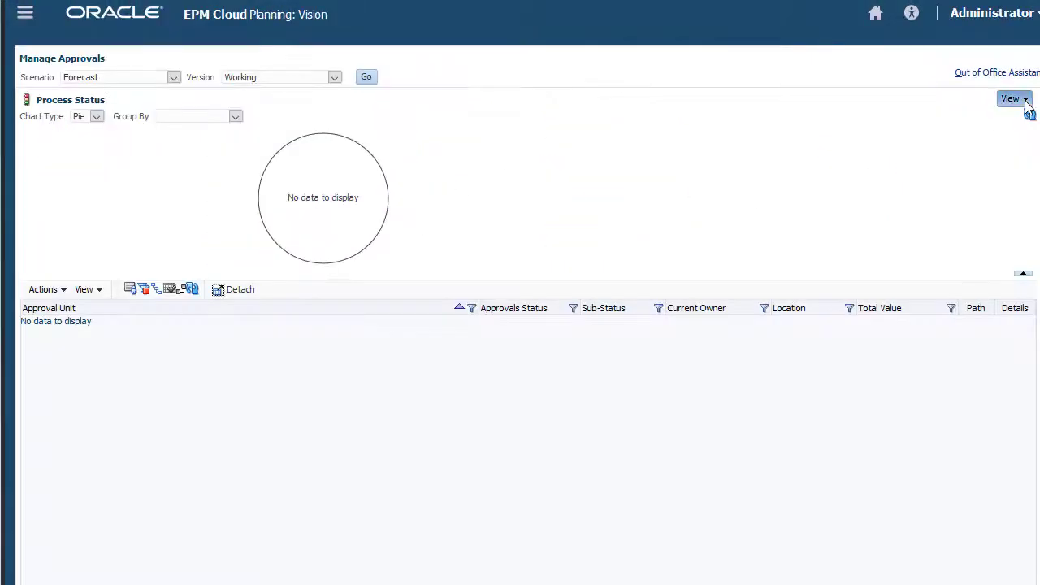
{"action": "left_click", "coordinate": [1021, 99]}
{"action": "left_click", "coordinate": [986, 170]}
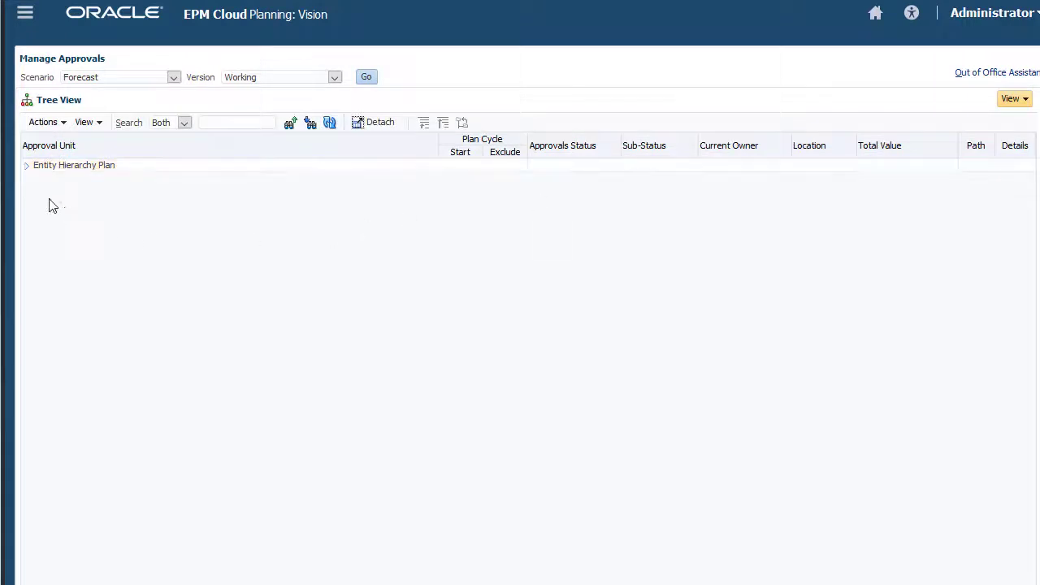
- Expand Entity Hierarchy Plan down to the departments under Total Department and start the Sales approval unit
{"action": "left_click", "coordinate": [27, 166]}
{"action": "left_click", "coordinate": [39, 180]}
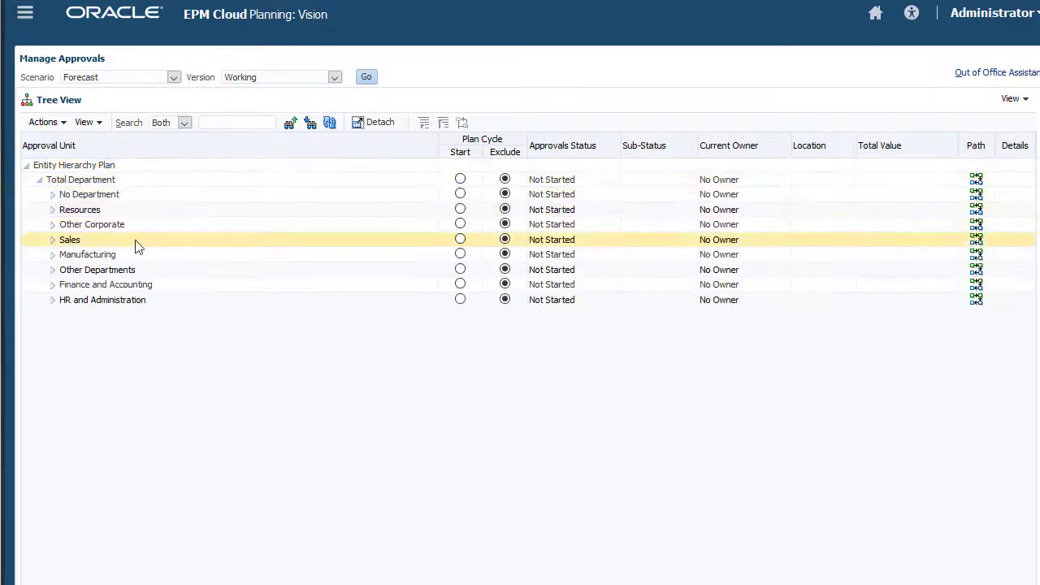
{"action": "left_click", "coordinate": [459, 240]}
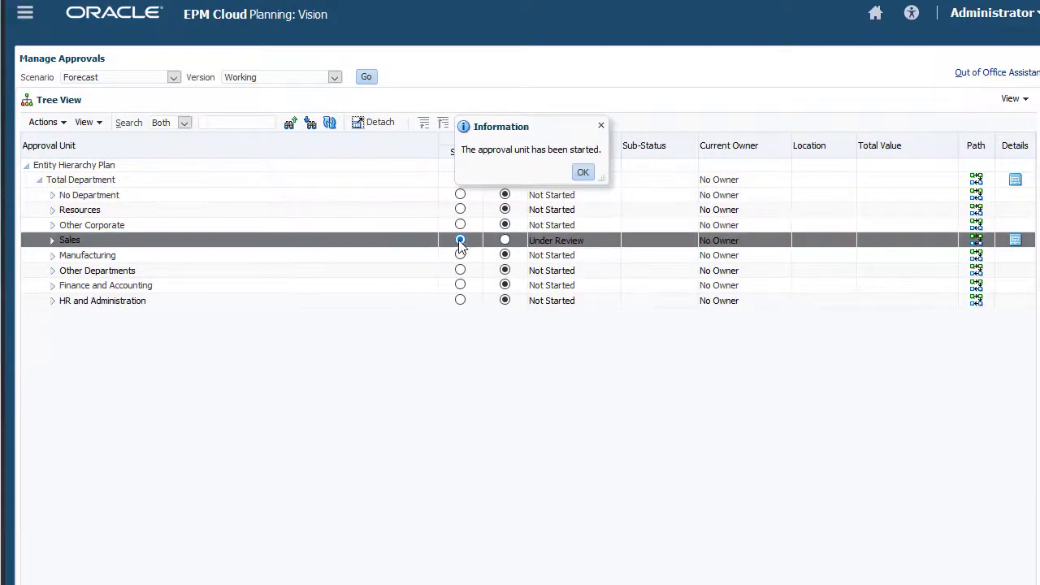
{"action": "left_click", "coordinate": [582, 173]}
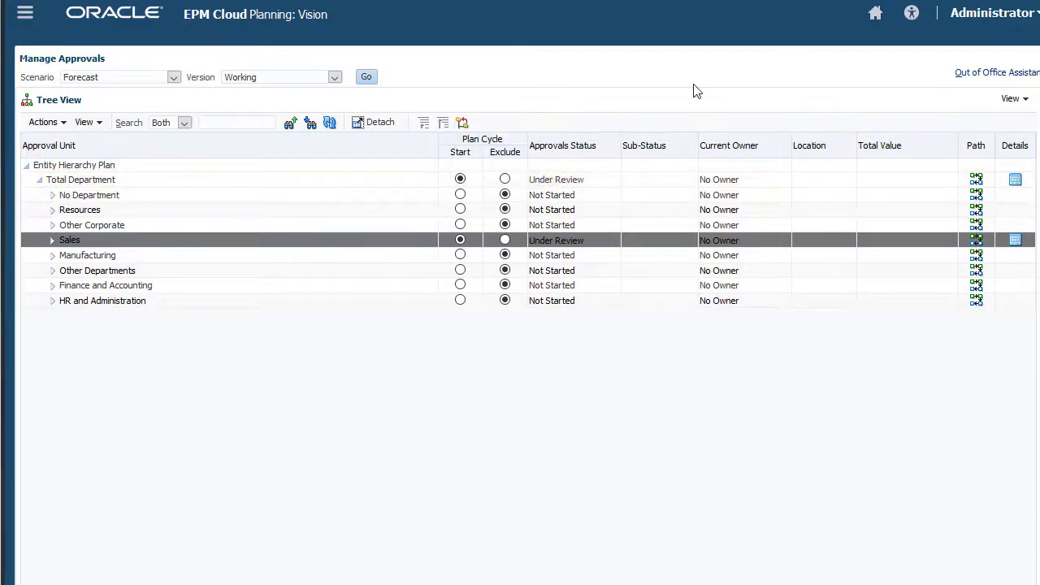
- Return to the home page and open the Forecasted Expenses form from the Predict folder in Data Entry
{"action": "left_click", "coordinate": [875, 14]}
{"action": "left_click", "coordinate": [576, 285]}
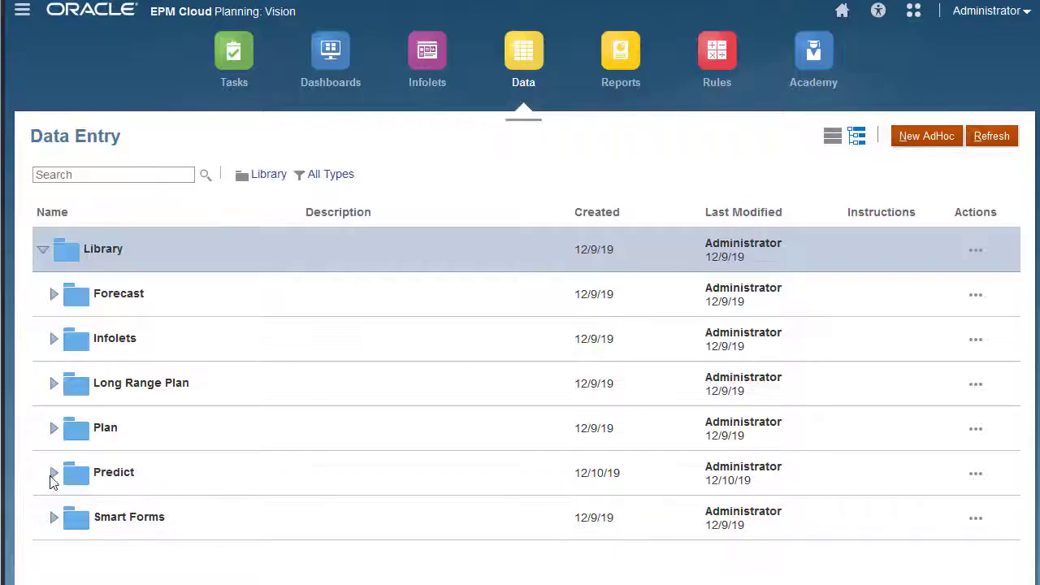
{"action": "left_click", "coordinate": [54, 473]}
{"action": "left_click", "coordinate": [137, 562]}
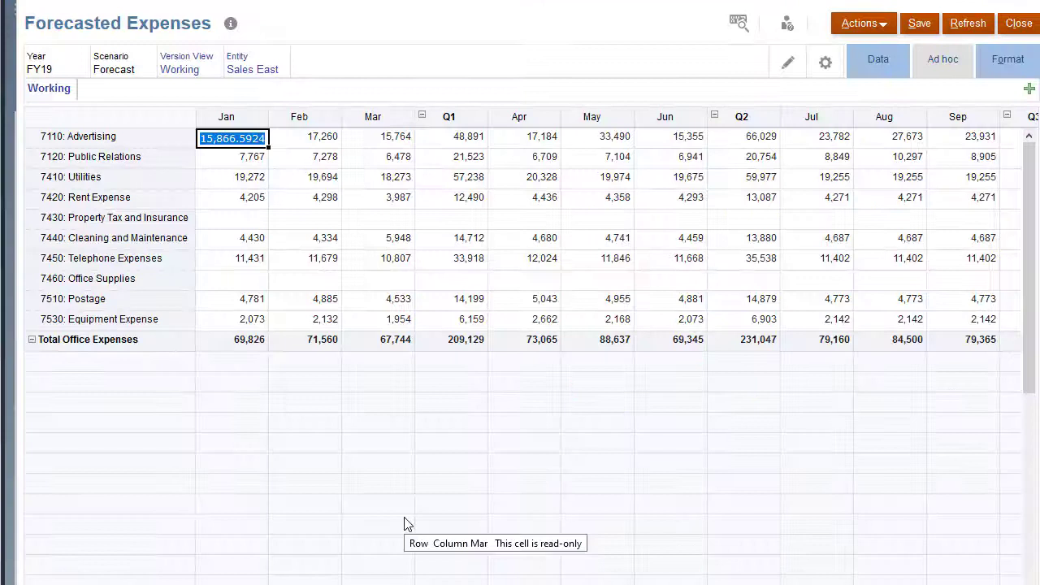
- Set the Q1 forecast for 7410: Utilities to 60k for Sales East and save the form
{"action": "left_click", "coordinate": [431, 183]}
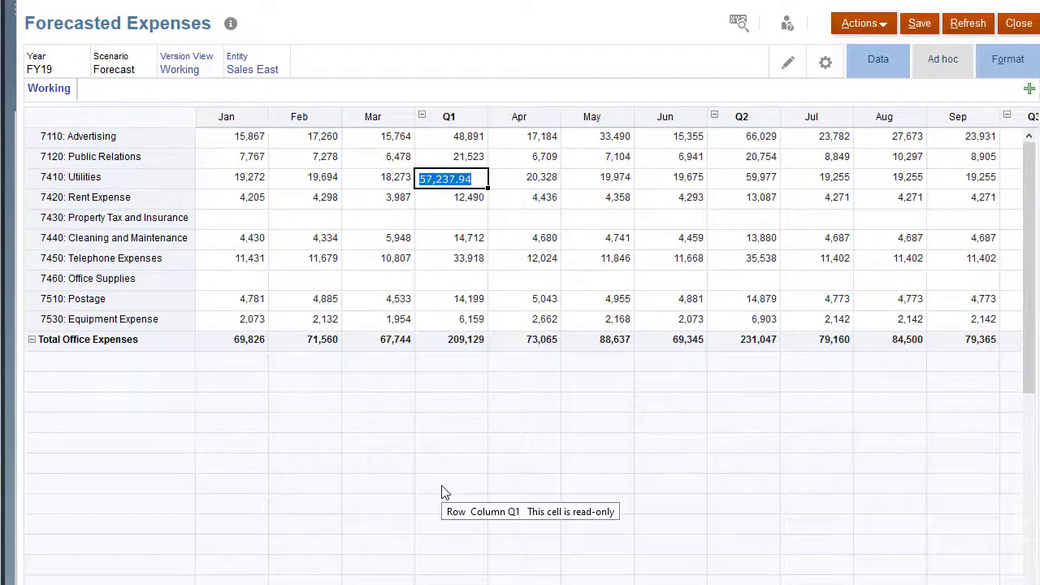
{"action": "type", "text": "60k"}
{"action": "key", "text": "Return"}
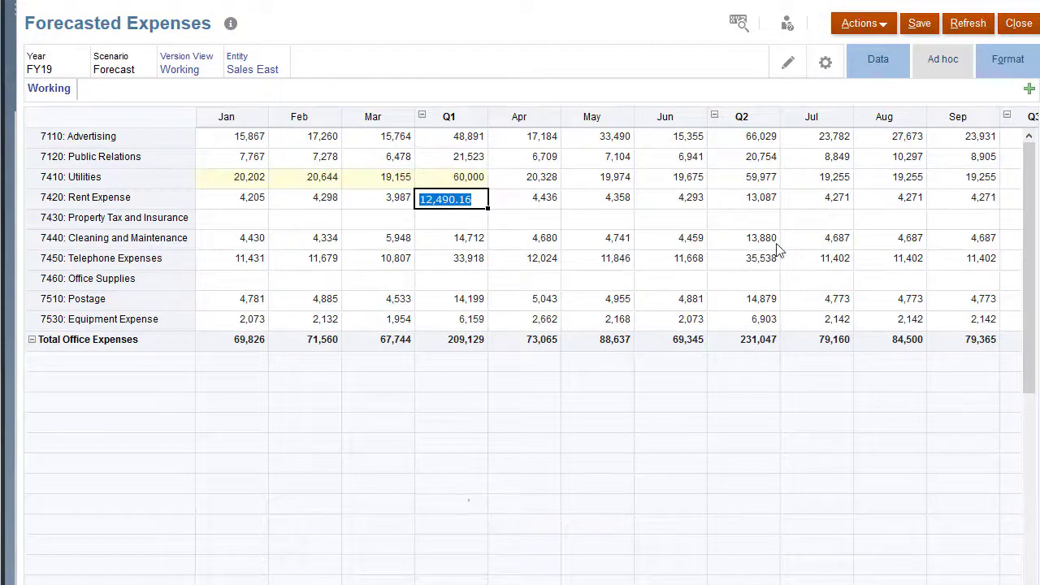
{"action": "left_click", "coordinate": [922, 26]}
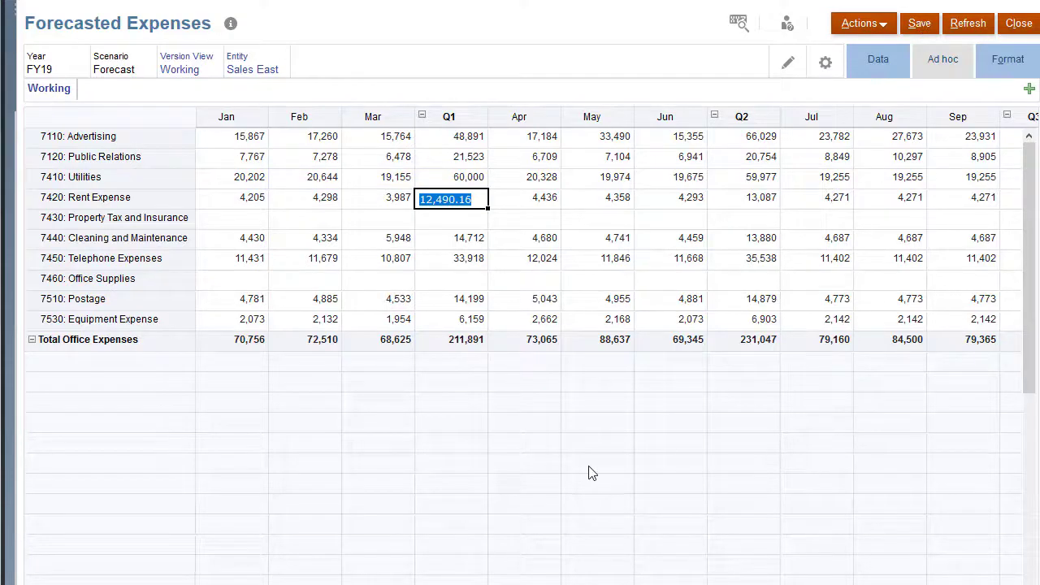
- Switch the form's Entity from Sales East to Sales South
{"action": "left_click", "coordinate": [252, 69]}
{"action": "left_click", "coordinate": [424, 388]}
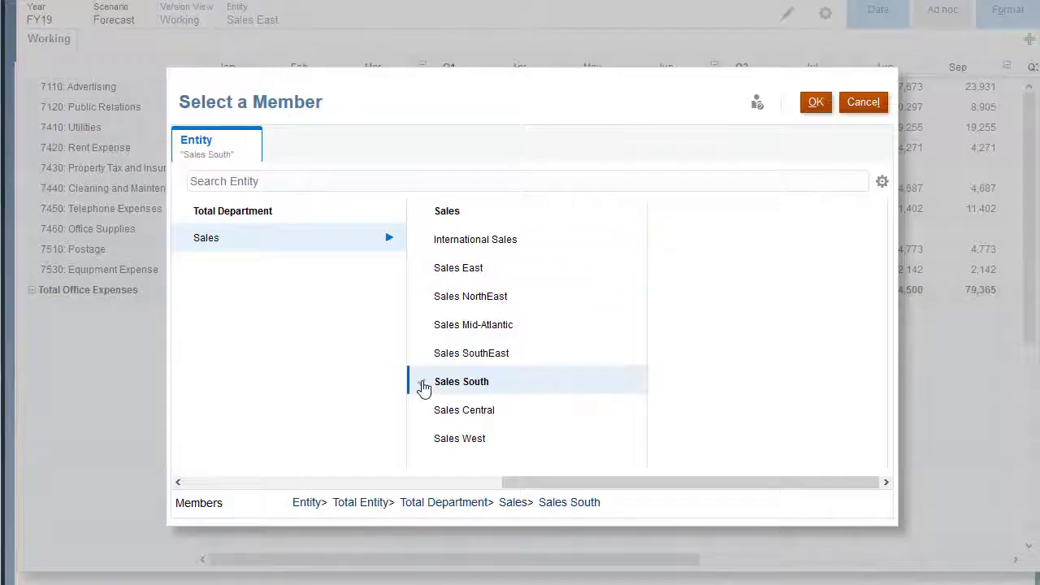
{"action": "left_click", "coordinate": [813, 103]}
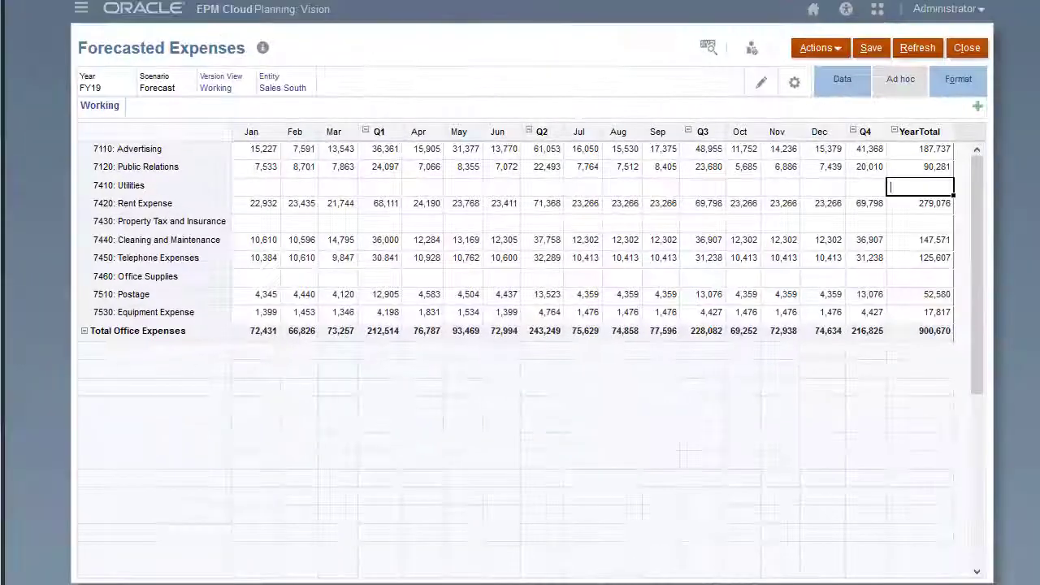
- Set the YearTotal for 7410: Utilities to 150k for Sales South, save and close the form, and return to the home page
{"action": "type", "text": "150k"}
{"action": "key", "text": "Return"}
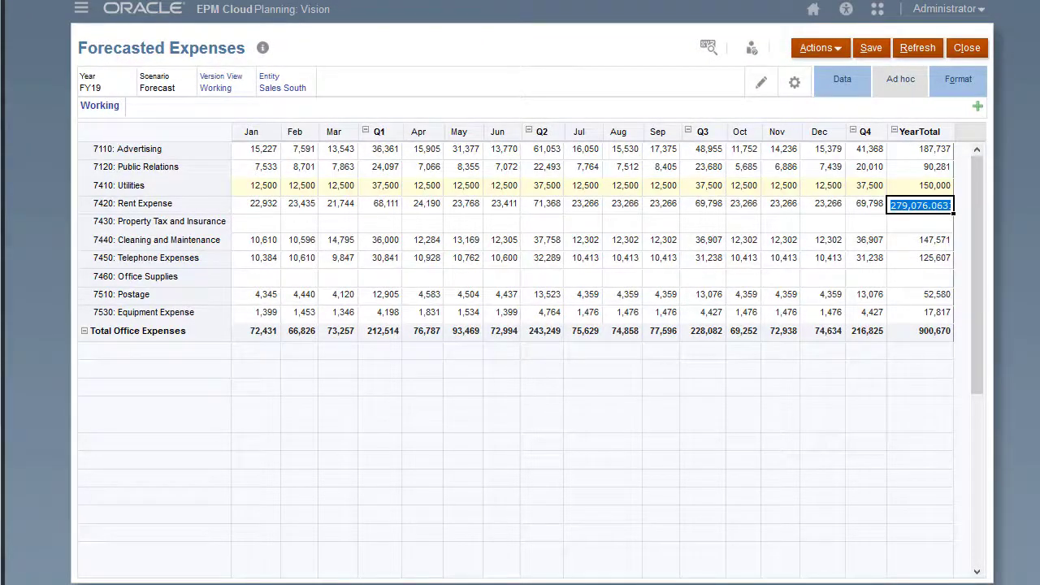
{"action": "left_click", "coordinate": [870, 48]}
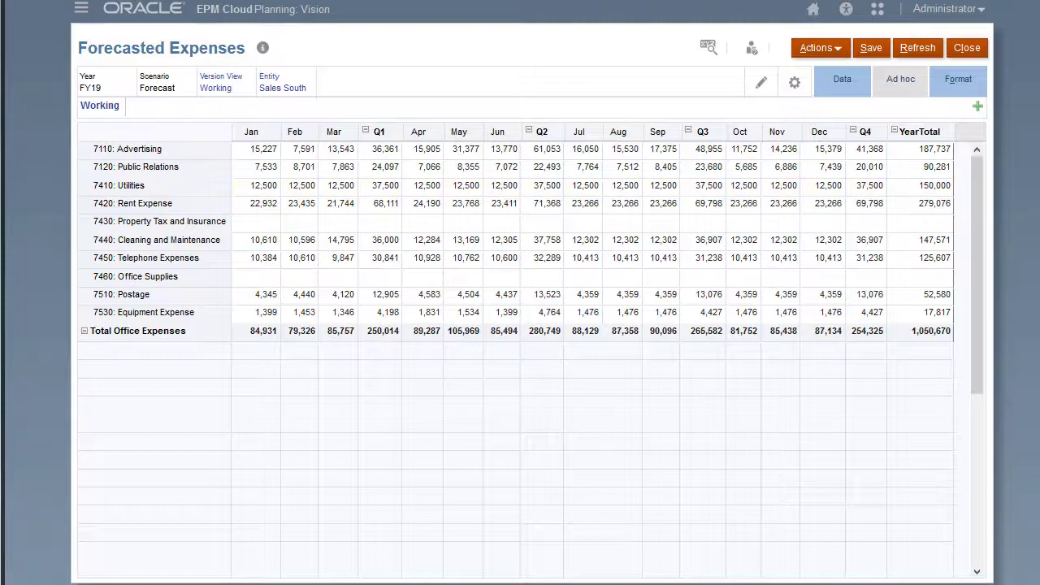
{"action": "left_click", "coordinate": [966, 48]}
{"action": "left_click", "coordinate": [812, 9]}
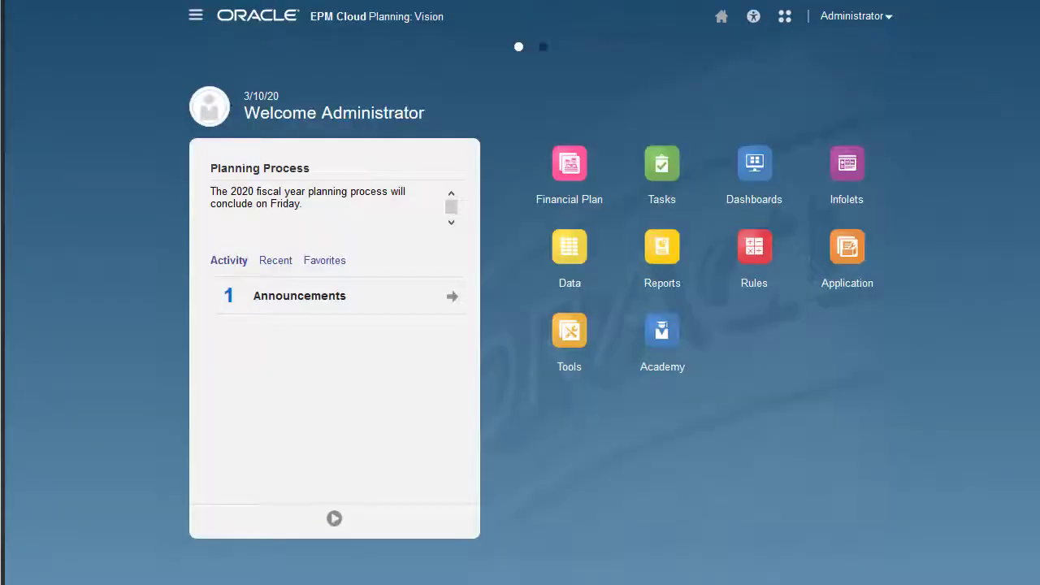